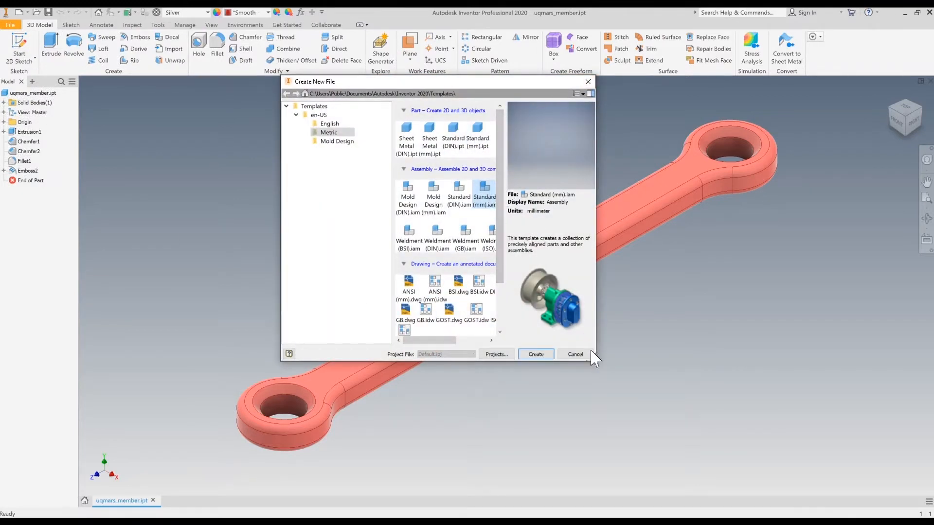
Step: Create a new assembly from the metric Standard (mm).iam template and place two instances of uqmars_member.ipt in it
{"action": "left_click_drag", "start_coordinate": [592, 361], "coordinate": [685, 388]}
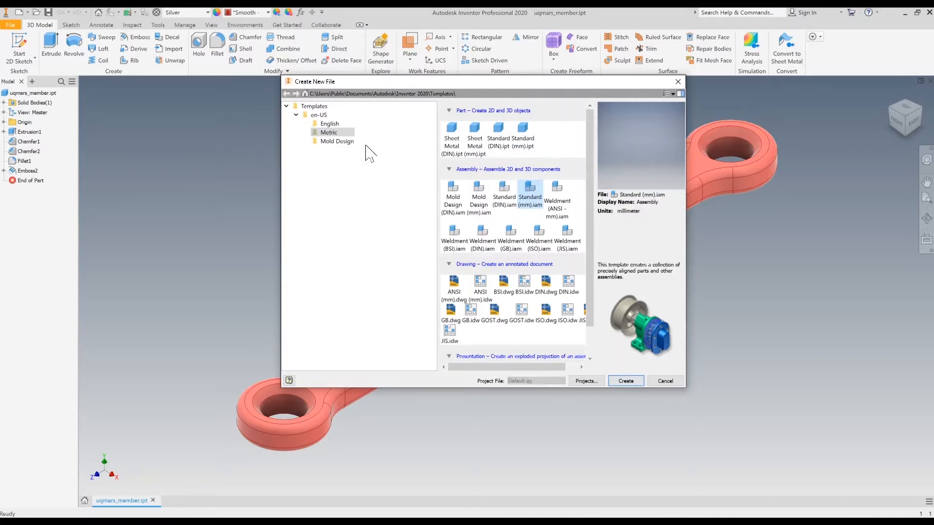
{"action": "left_click", "coordinate": [627, 381]}
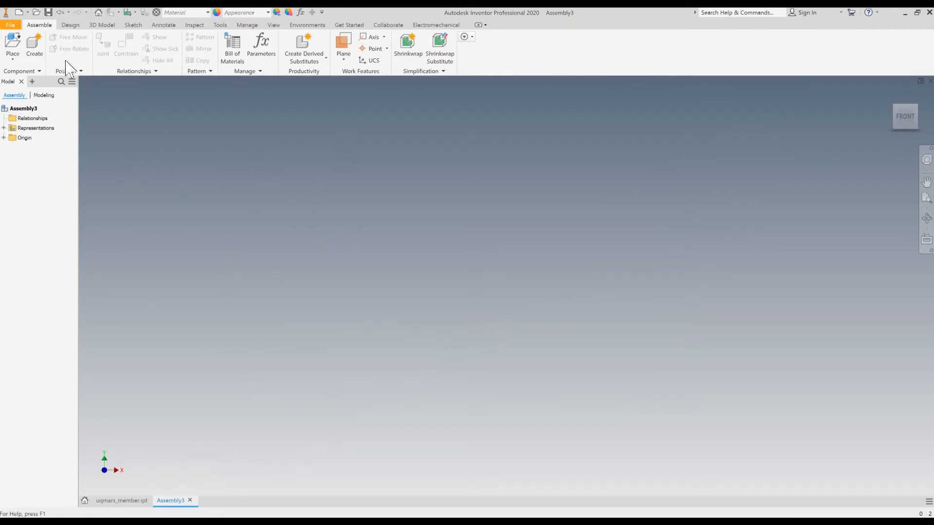
{"action": "left_click", "coordinate": [15, 41]}
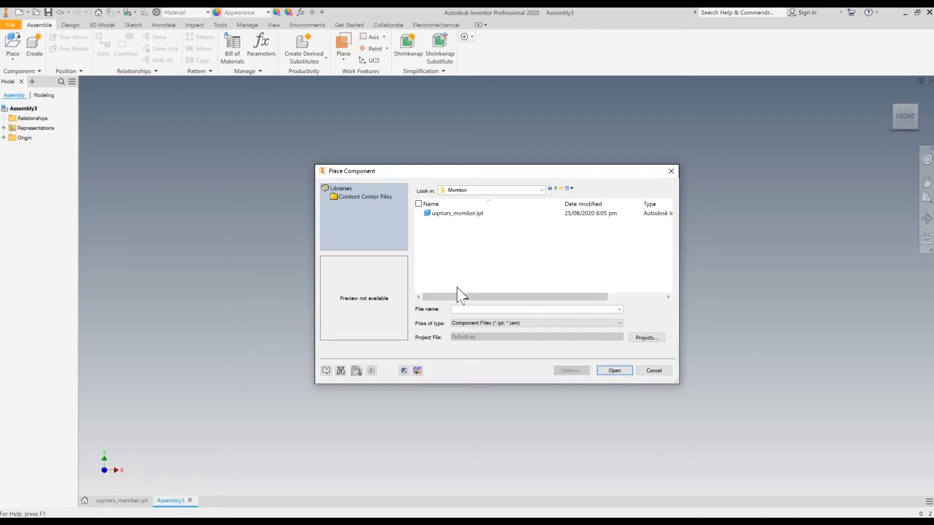
{"action": "left_click", "coordinate": [481, 214]}
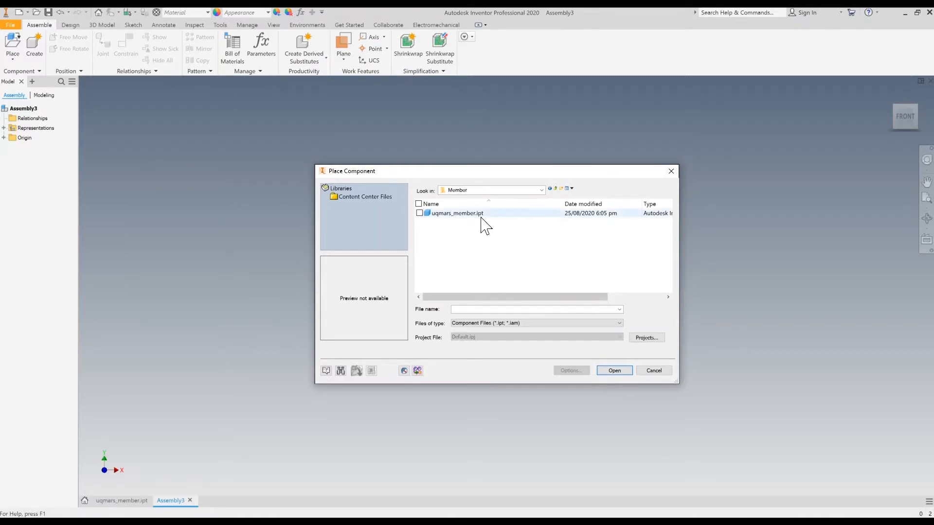
{"action": "left_click", "coordinate": [615, 371]}
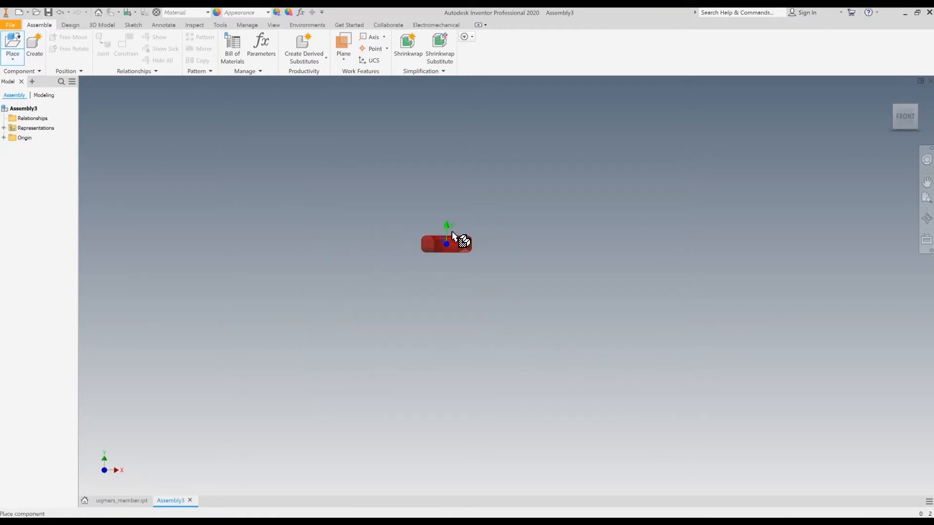
{"action": "left_click", "coordinate": [453, 274]}
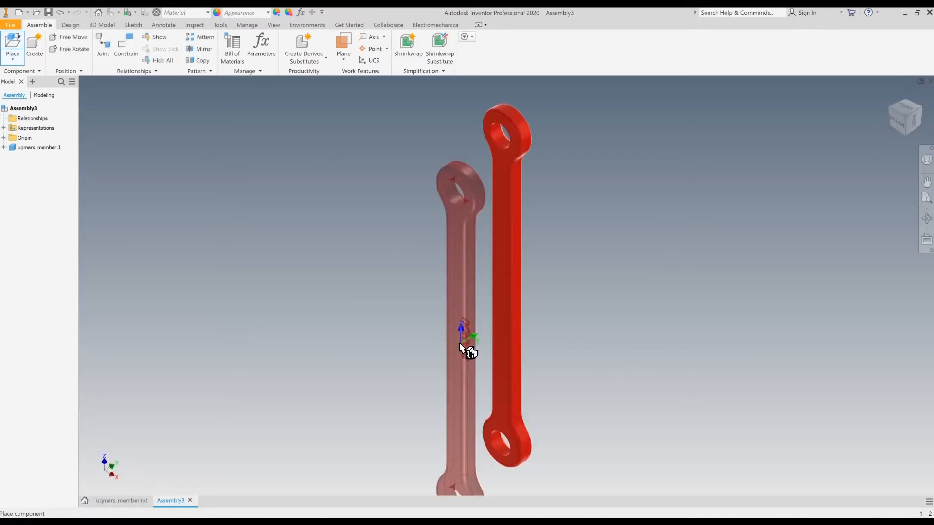
{"action": "left_click", "coordinate": [594, 289]}
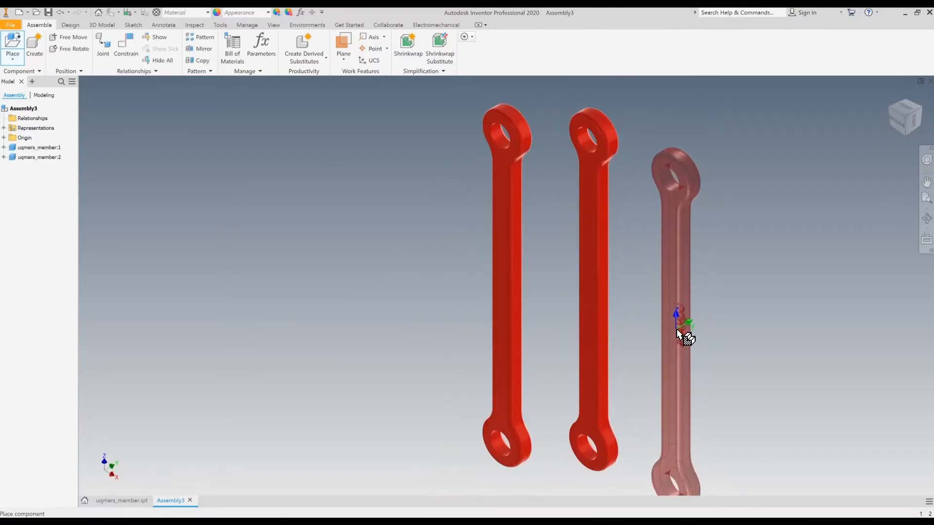
{"action": "key", "text": "Escape"}
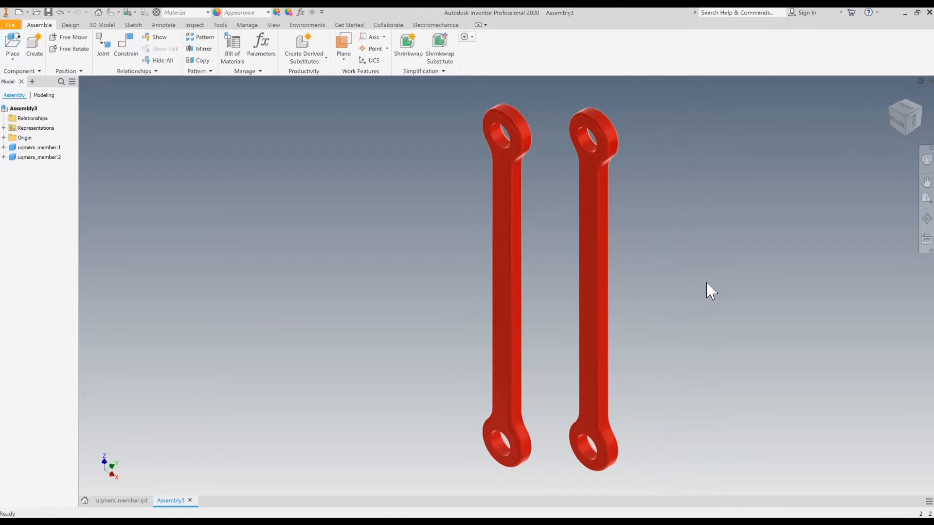
Step: Examine the two placed members from several directions, ending in a centred isometric view
{"action": "left_click", "coordinate": [905, 111]}
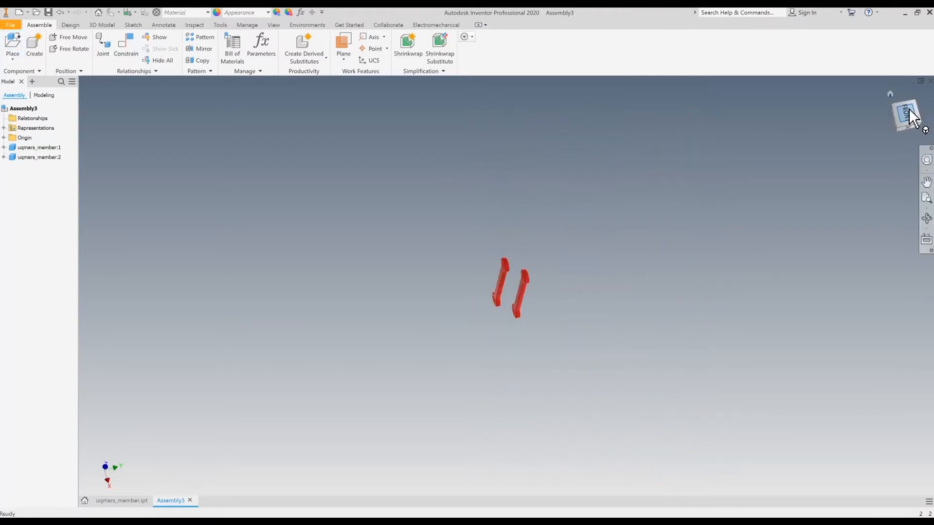
{"action": "left_click", "coordinate": [919, 100]}
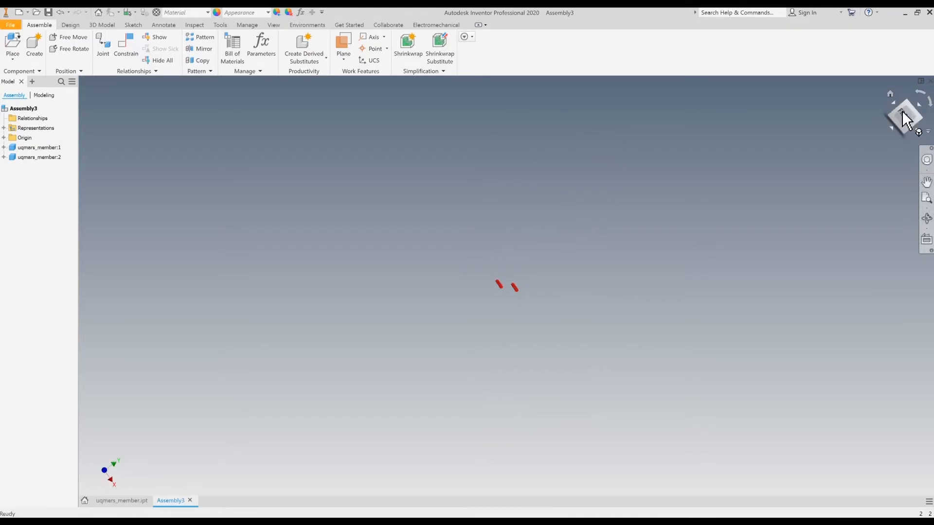
{"action": "key", "text": "F6"}
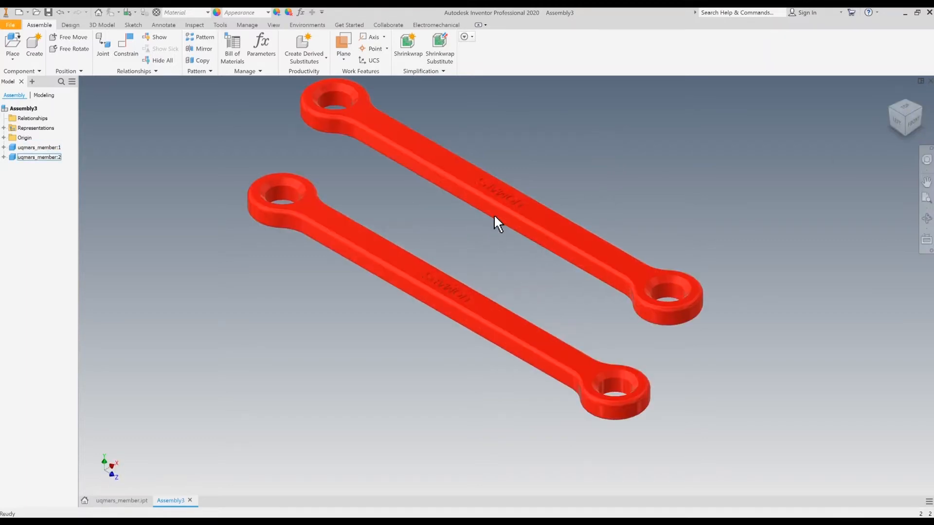
{"action": "scroll", "coordinate": [392, 207], "scroll_direction": "down", "scroll_amount": 2}
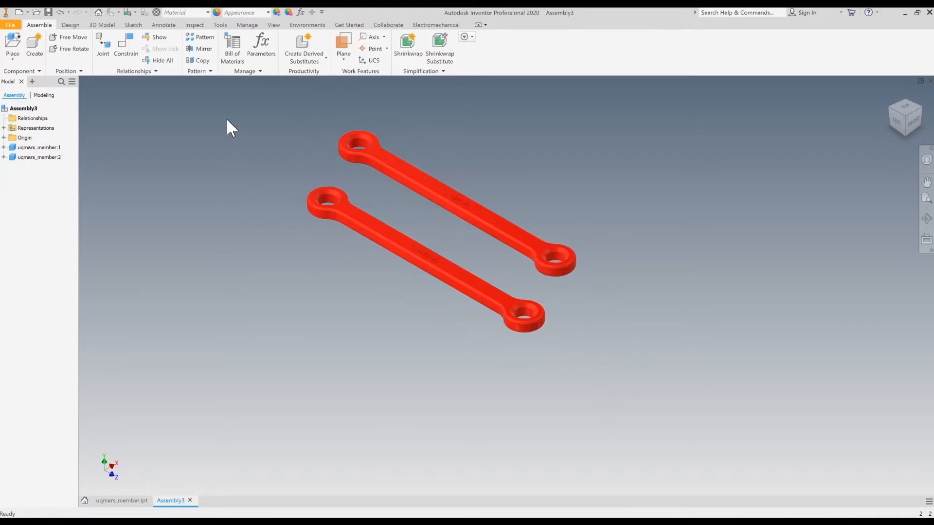
{"action": "scroll", "coordinate": [445, 208], "scroll_direction": "up", "scroll_amount": 3}
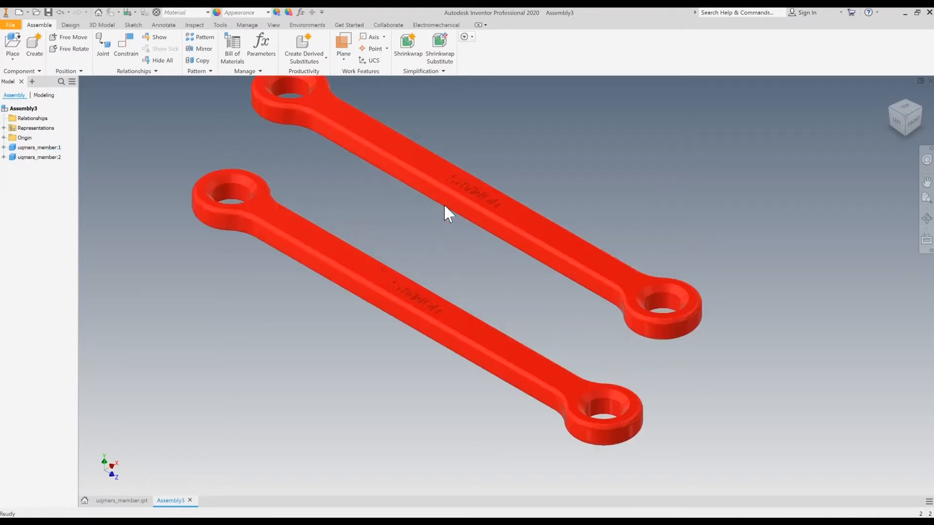
{"action": "scroll", "coordinate": [469, 201], "scroll_direction": "down", "scroll_amount": 3}
{"action": "key", "text": "F2"}
{"action": "left_click_drag", "start_coordinate": [483, 142], "coordinate": [516, 194]}
{"action": "middle_click_drag", "start_coordinate": [516, 194], "coordinate": [515, 194]}
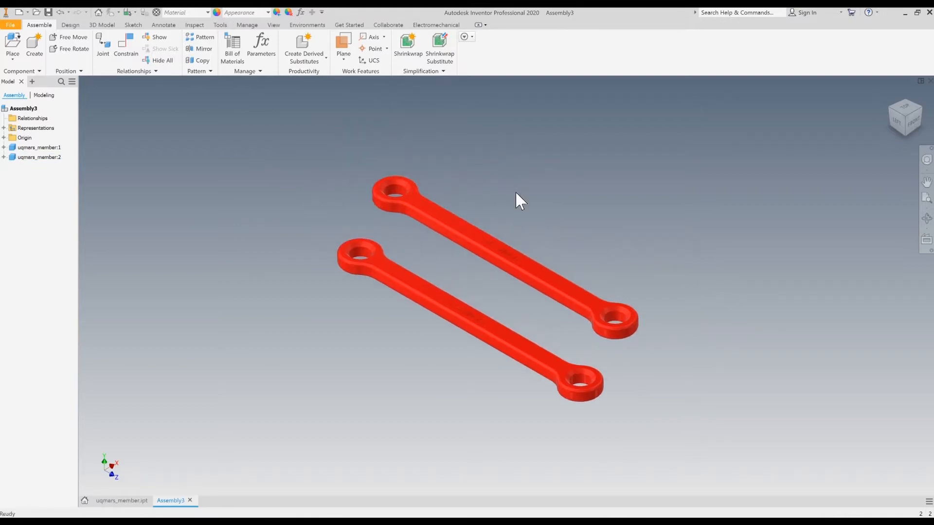
Step: Mate the top face of uqmars_member:1 to the underside of uqmars_member:2 with zero offset
{"action": "left_click", "coordinate": [127, 48]}
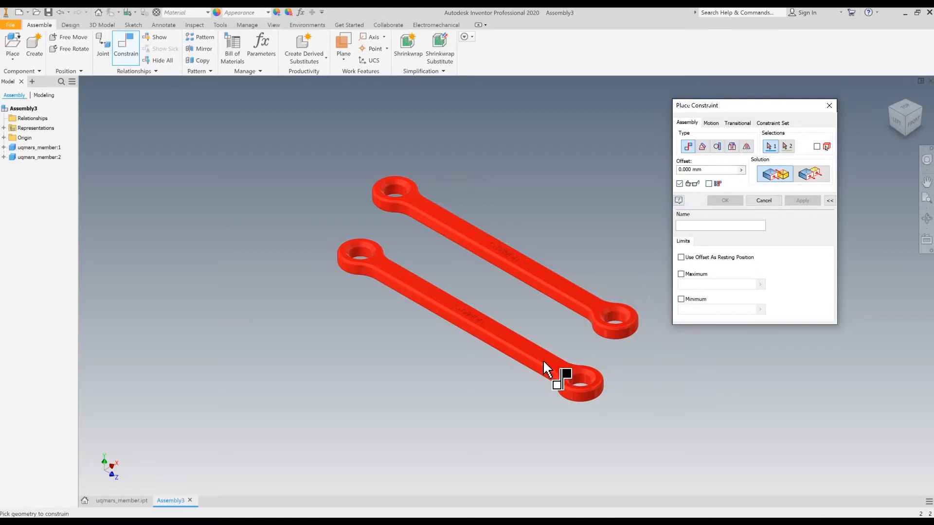
{"action": "scroll", "coordinate": [559, 354], "scroll_direction": "down", "scroll_amount": 3}
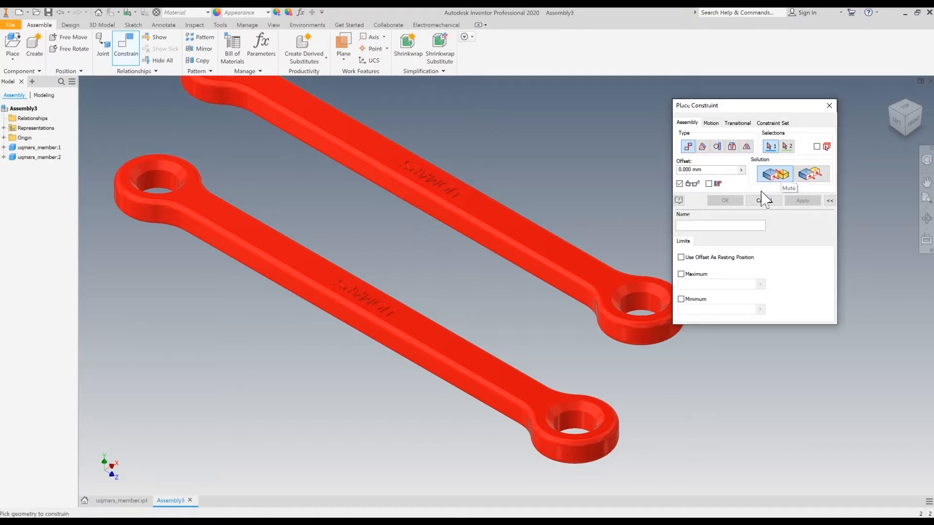
{"action": "left_click", "coordinate": [519, 389]}
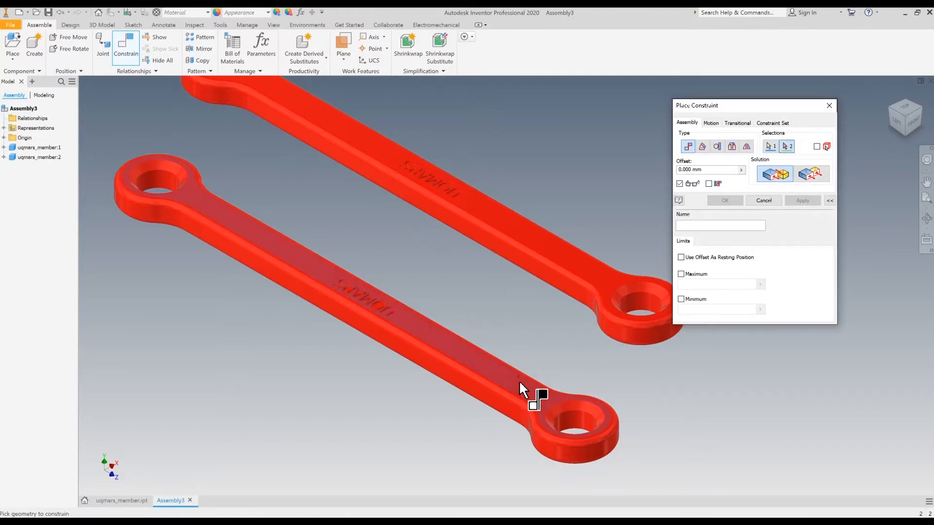
{"action": "left_click", "coordinate": [905, 133]}
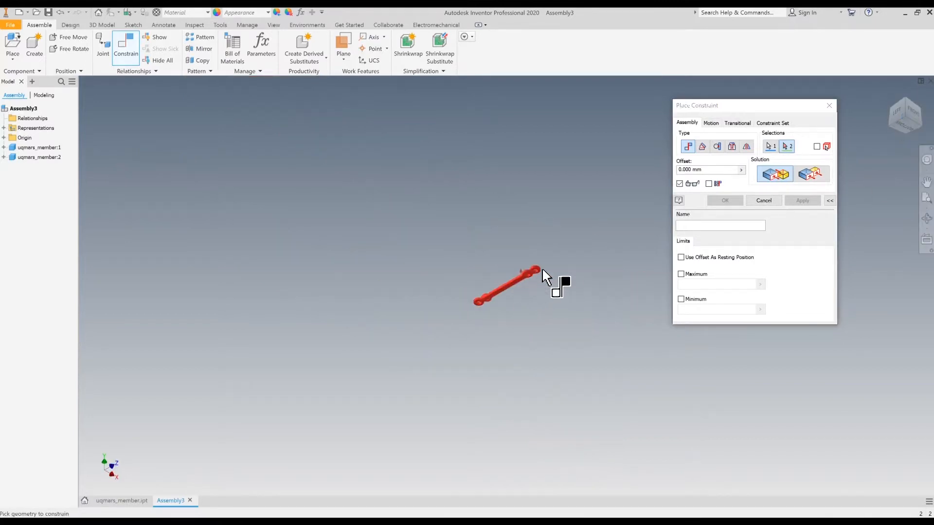
{"action": "scroll", "coordinate": [545, 277], "scroll_direction": "up", "scroll_amount": 2}
{"action": "scroll", "coordinate": [496, 208], "scroll_direction": "up", "scroll_amount": 3}
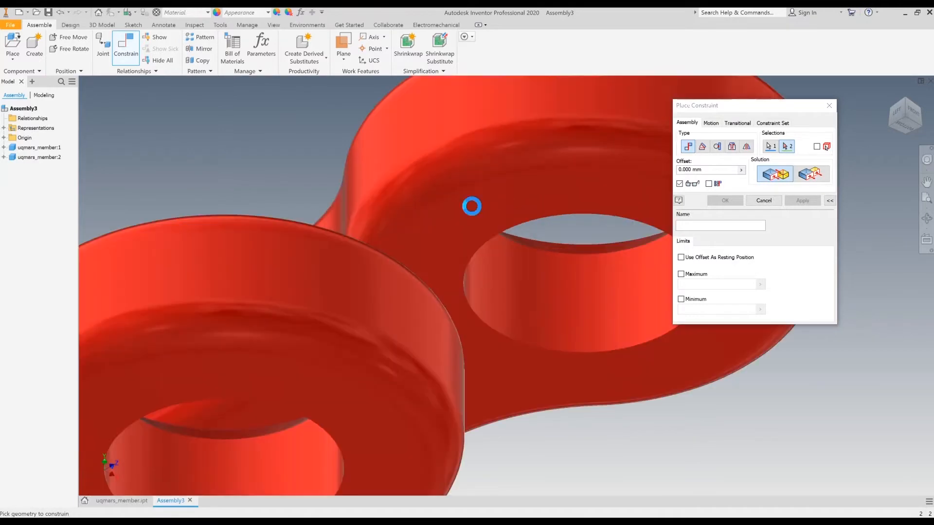
{"action": "left_click", "coordinate": [507, 387]}
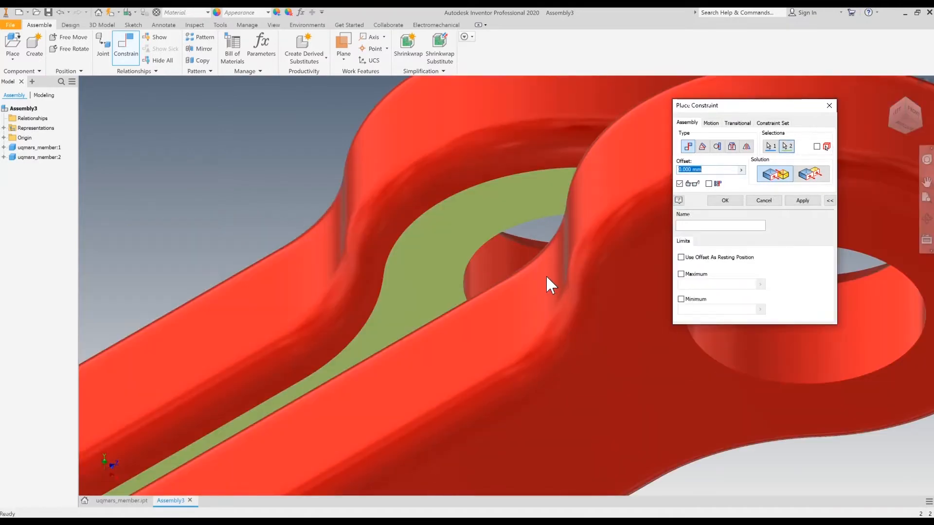
{"action": "scroll", "coordinate": [546, 276], "scroll_direction": "down", "scroll_amount": 5}
{"action": "left_click", "coordinate": [905, 100]}
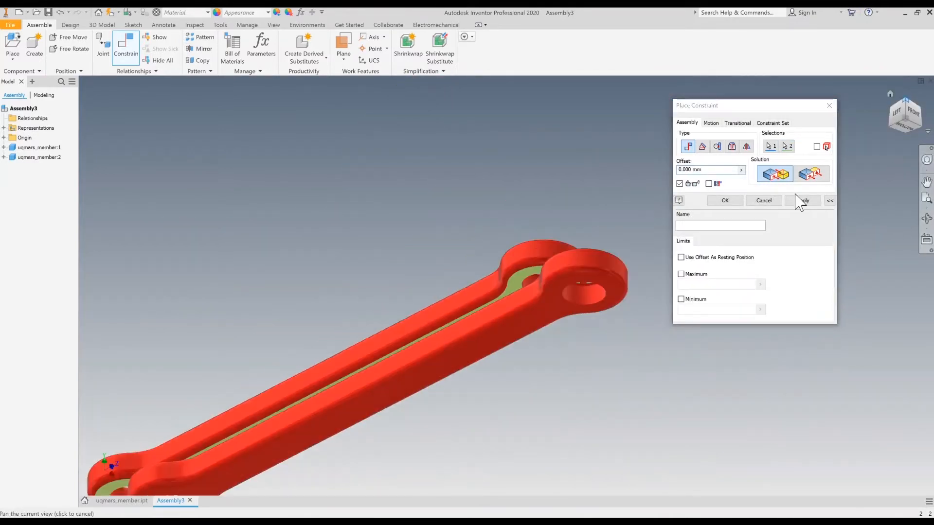
{"action": "left_click", "coordinate": [802, 201]}
{"action": "left_click", "coordinate": [829, 106]}
Step: Slide uqmars_member:1 along the mated faces, checking its motion from the side, until the two members lie side by side
{"action": "scroll", "coordinate": [531, 302], "scroll_direction": "up", "scroll_amount": 10}
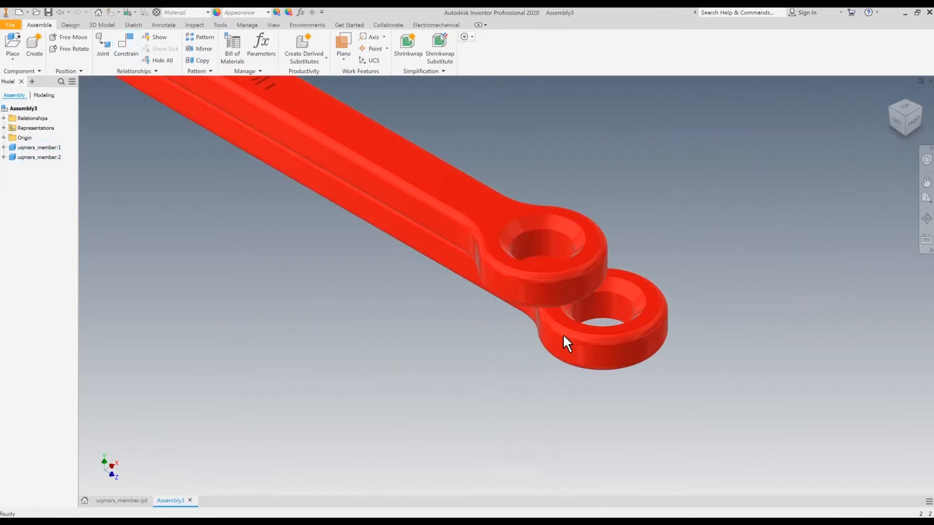
{"action": "left_click_drag", "start_coordinate": [613, 367], "coordinate": [641, 266]}
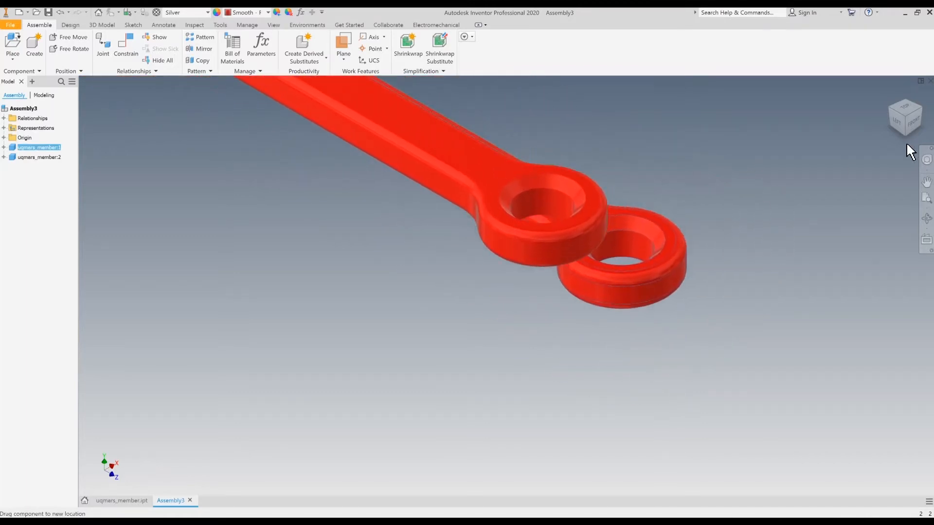
{"action": "left_click", "coordinate": [898, 123]}
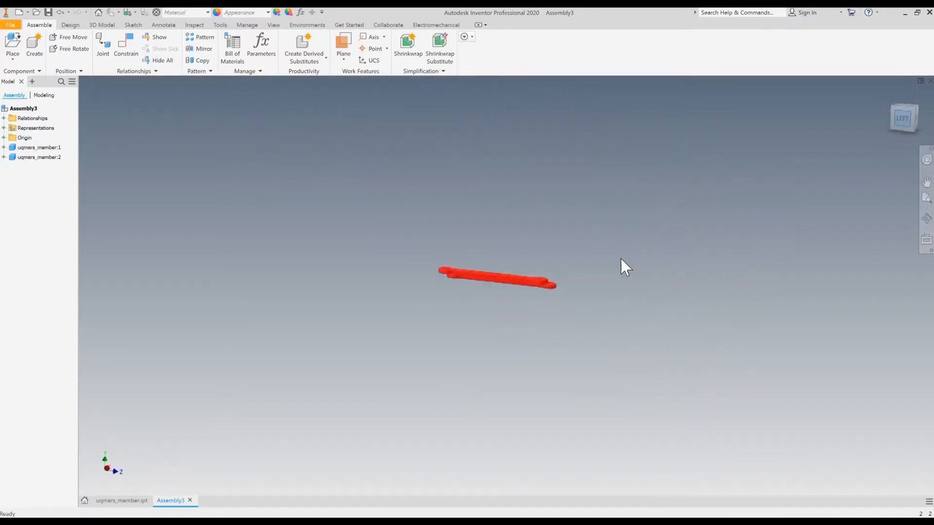
{"action": "scroll", "coordinate": [424, 355], "scroll_direction": "down", "scroll_amount": 2}
{"action": "left_click_drag", "start_coordinate": [445, 354], "coordinate": [521, 326]}
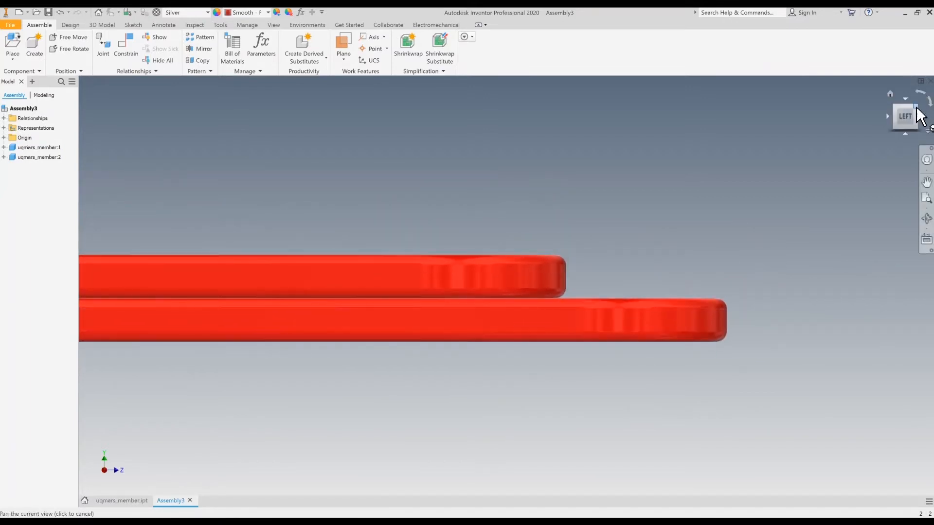
{"action": "left_click", "coordinate": [919, 114]}
{"action": "scroll", "coordinate": [532, 303], "scroll_direction": "up", "scroll_amount": 3}
{"action": "left_click", "coordinate": [527, 290]}
{"action": "left_click_drag", "start_coordinate": [526, 277], "coordinate": [669, 271]}
Step: Ground uqmars_member:2 and move uqmars_member:1 around beside it to check its remaining freedom
{"action": "left_click", "coordinate": [380, 300]}
{"action": "right_click", "coordinate": [441, 238]}
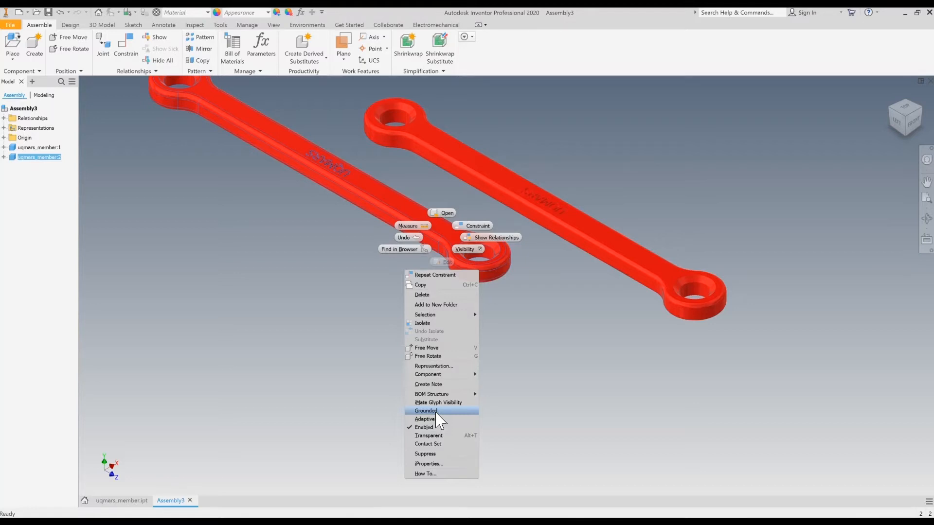
{"action": "left_click", "coordinate": [436, 411]}
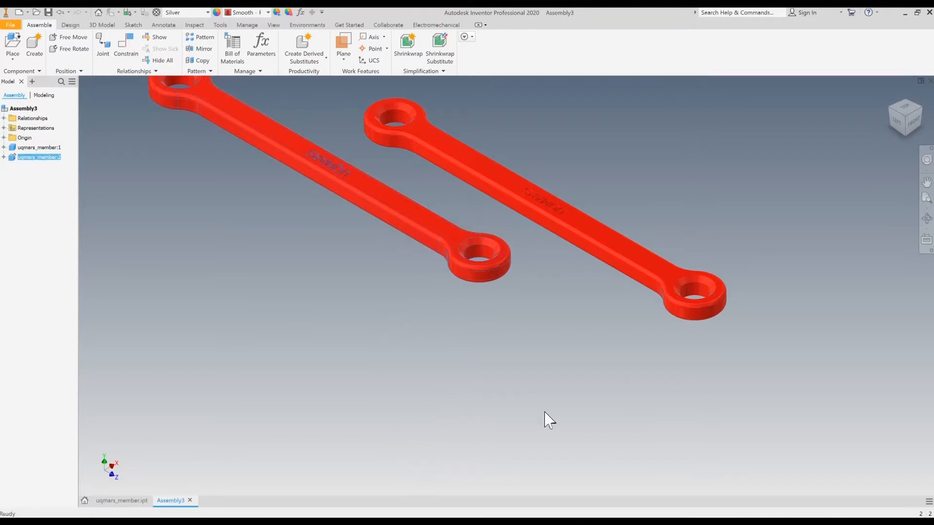
{"action": "left_click_drag", "start_coordinate": [646, 261], "coordinate": [735, 166]}
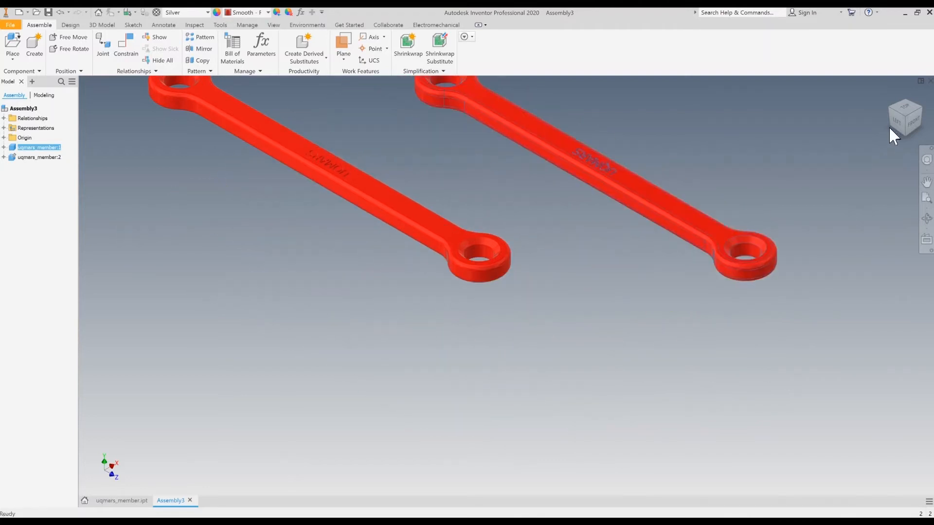
{"action": "left_click_drag", "start_coordinate": [647, 190], "coordinate": [669, 314]}
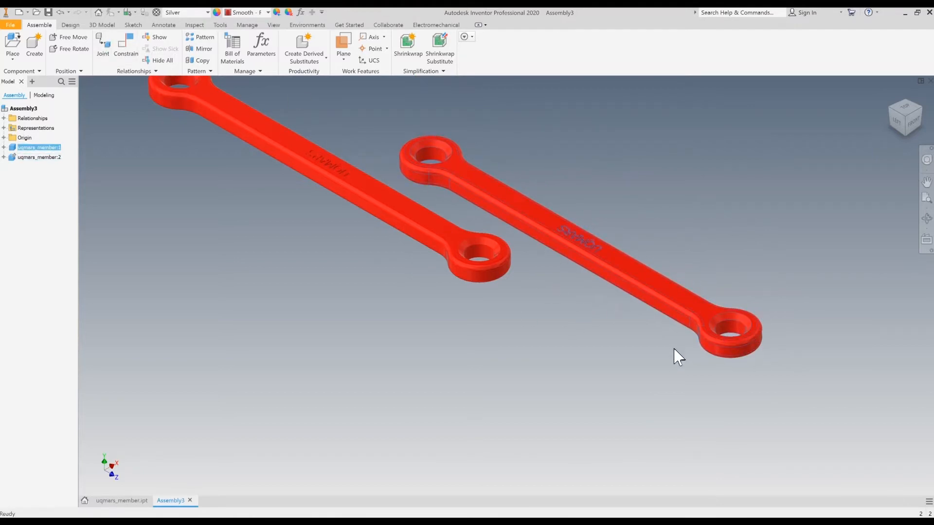
Step: Mate the end-hole axis of uqmars_member:1 to the matching hole axis of uqmars_member:2, using the aligned solution
{"action": "left_click", "coordinate": [127, 51]}
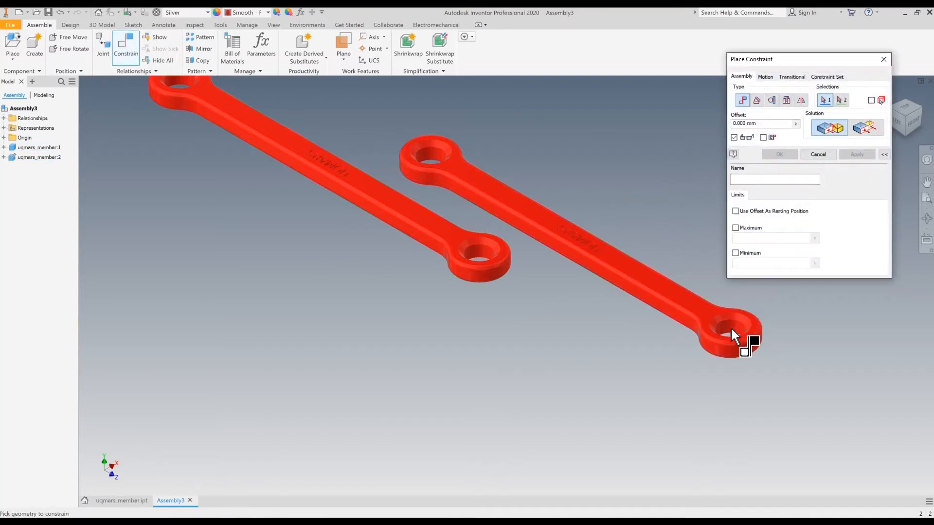
{"action": "scroll", "coordinate": [731, 328], "scroll_direction": "down", "scroll_amount": 2}
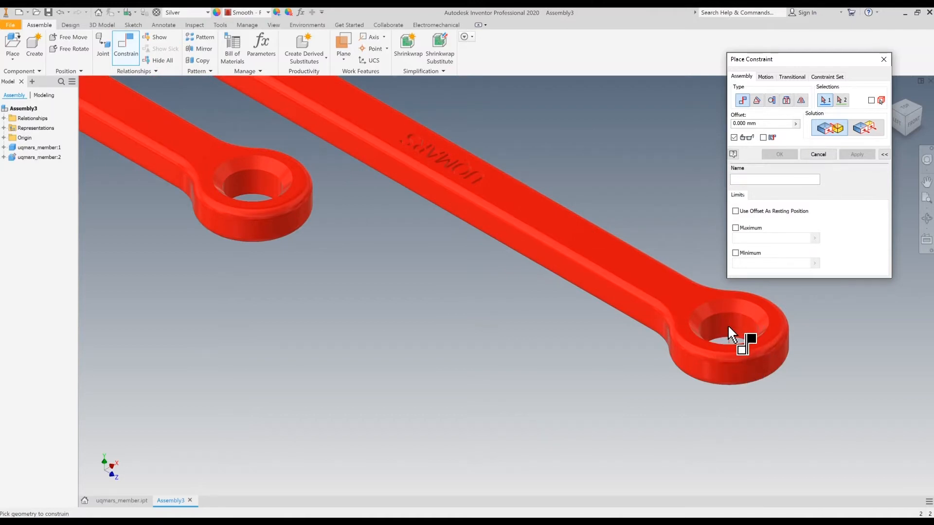
{"action": "left_click", "coordinate": [732, 326]}
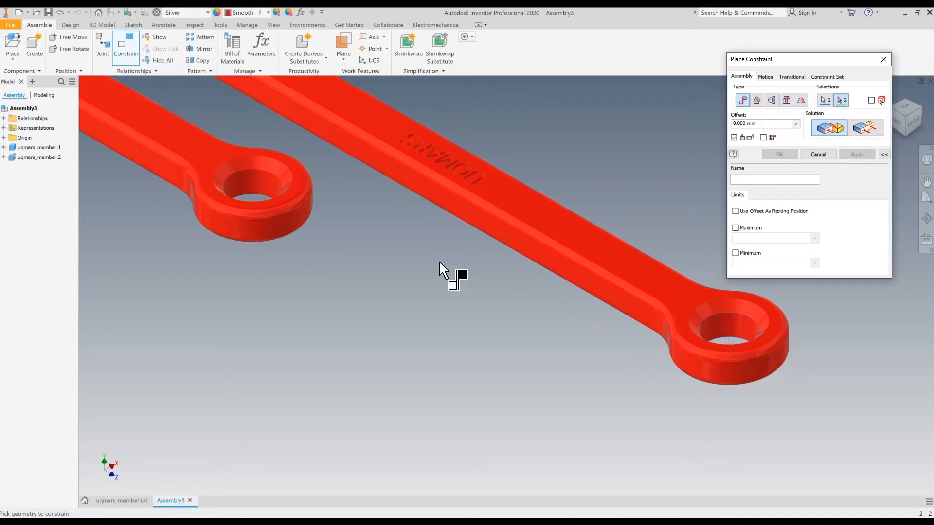
{"action": "left_click", "coordinate": [253, 186]}
{"action": "scroll", "coordinate": [362, 271], "scroll_direction": "down", "scroll_amount": 5}
{"action": "scroll", "coordinate": [302, 231], "scroll_direction": "up", "scroll_amount": 2}
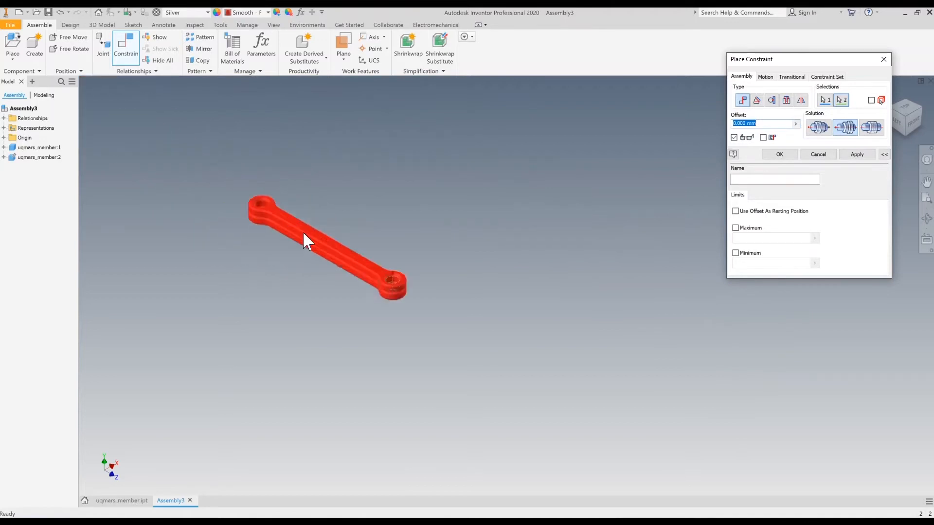
{"action": "scroll", "coordinate": [302, 231], "scroll_direction": "up", "scroll_amount": 3}
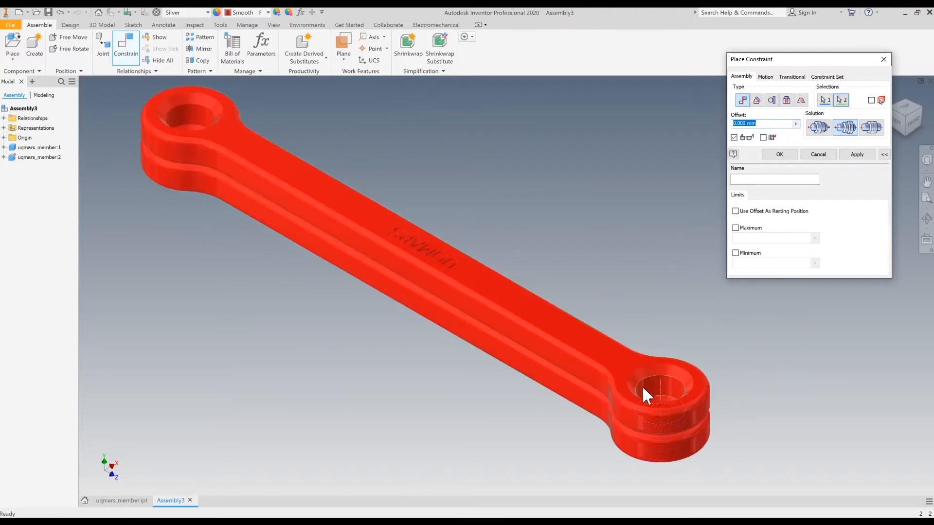
{"action": "left_click", "coordinate": [821, 129]}
{"action": "left_click", "coordinate": [851, 130]}
{"action": "left_click", "coordinate": [856, 155]}
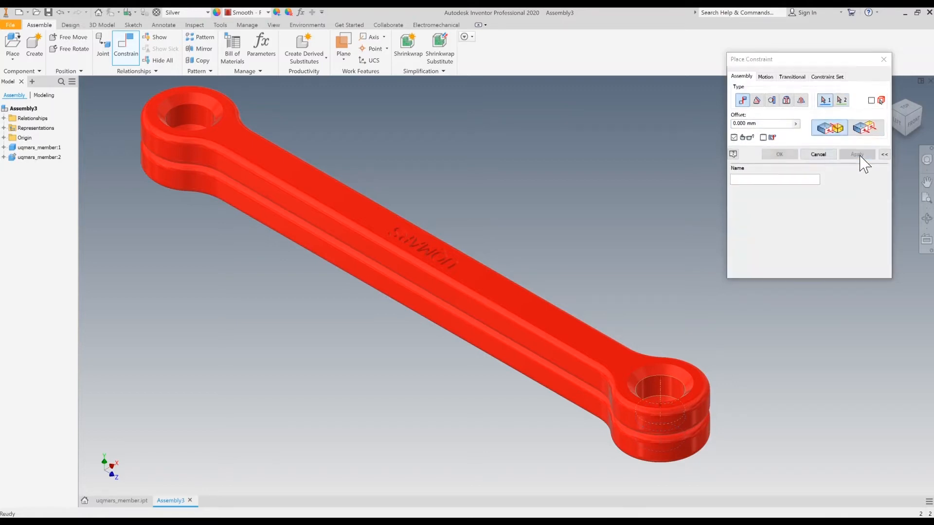
Step: Swing uqmars_member:1 about the shared end hole until the two members form an open V
{"action": "left_click", "coordinate": [883, 59]}
{"action": "left_click_drag", "start_coordinate": [438, 244], "coordinate": [783, 311]}
{"action": "scroll", "coordinate": [439, 334], "scroll_direction": "up", "scroll_amount": 5}
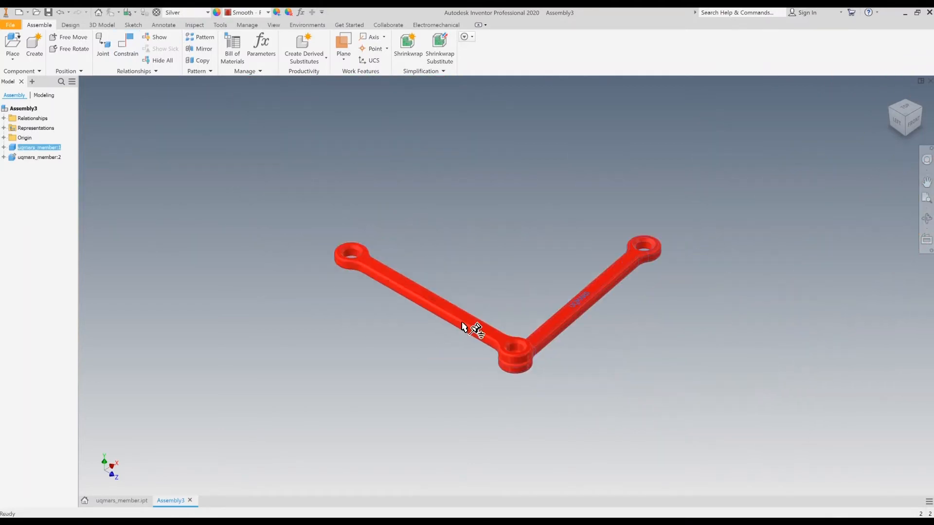
{"action": "scroll", "coordinate": [439, 333], "scroll_direction": "down", "scroll_amount": 3}
{"action": "left_click_drag", "start_coordinate": [652, 262], "coordinate": [646, 304]}
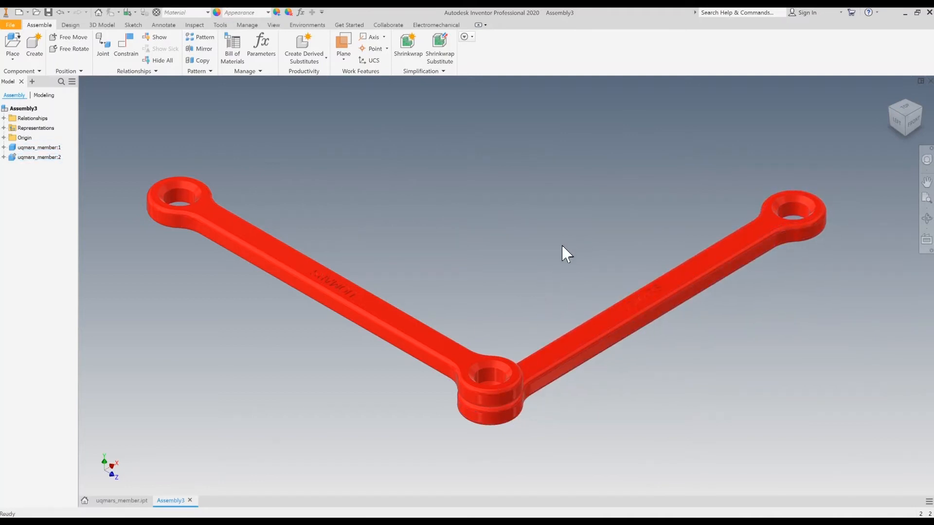
{"action": "middle_click_drag", "start_coordinate": [550, 275], "coordinate": [588, 291], "text": "shift"}
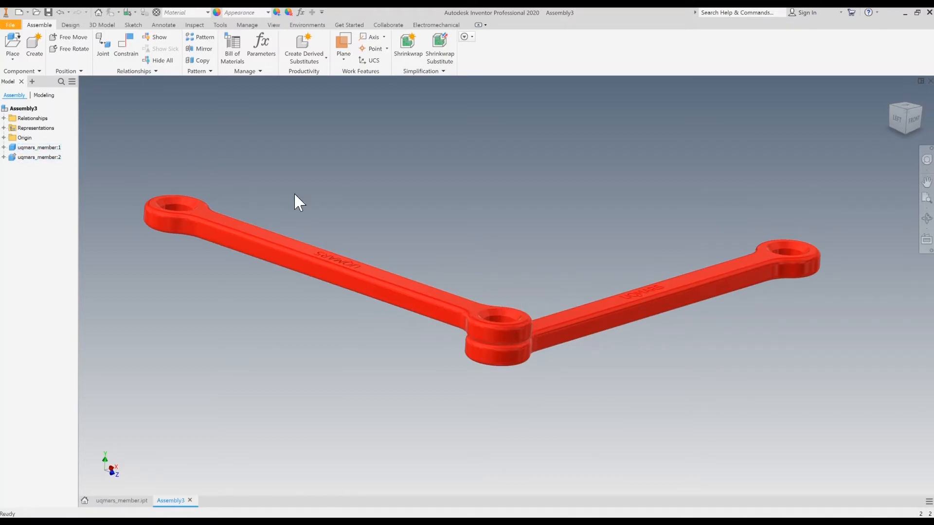
Step: Create an in-place component named screw from the Metric Standard (mm).ipt template, based on the lower member's top face
{"action": "left_click", "coordinate": [39, 54]}
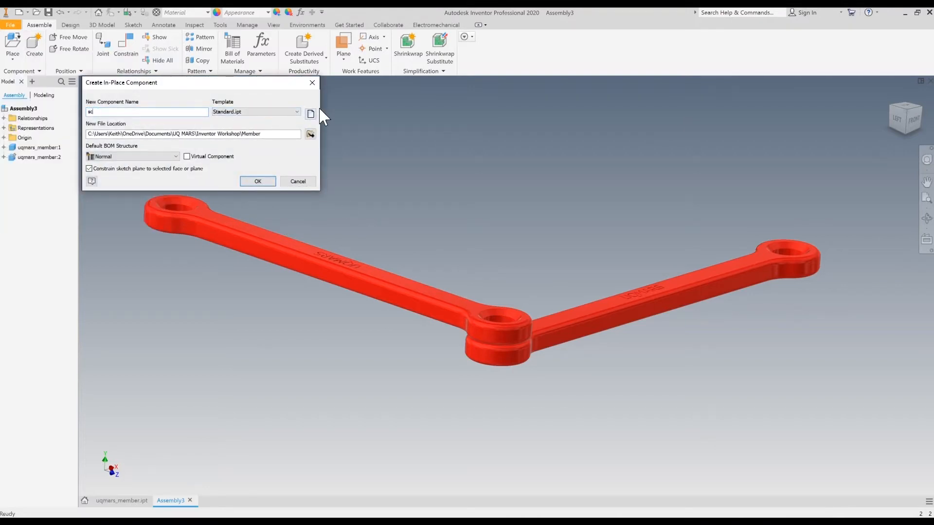
{"action": "type", "text": "screw"}
{"action": "left_click", "coordinate": [310, 114]}
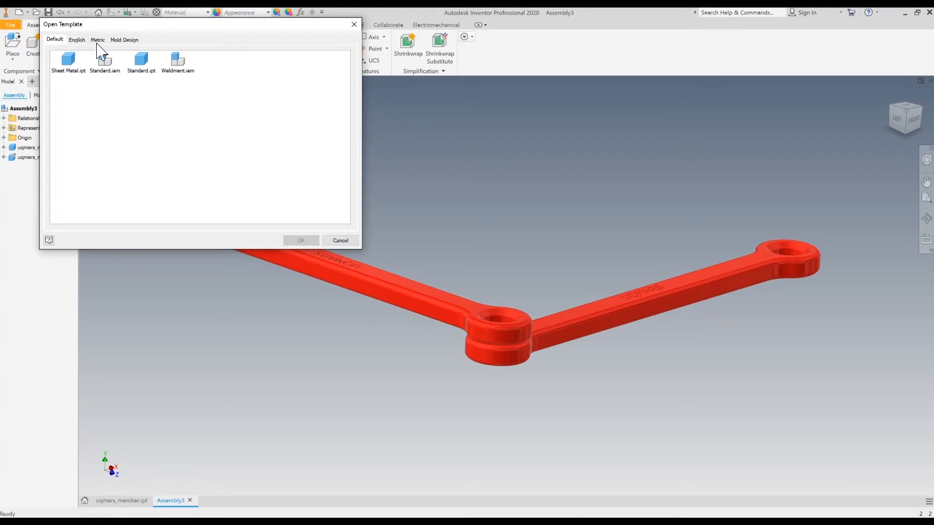
{"action": "left_click", "coordinate": [98, 41]}
{"action": "left_click", "coordinate": [281, 97]}
{"action": "left_click", "coordinate": [305, 240]}
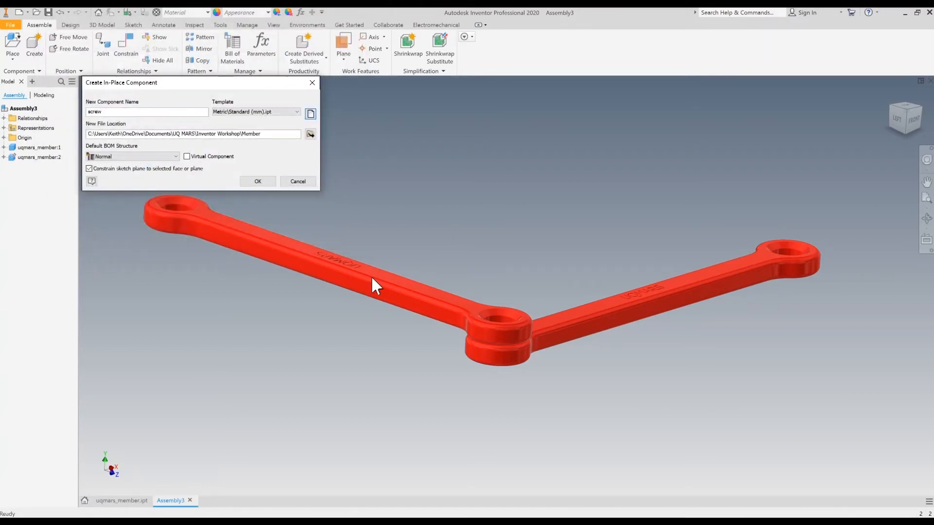
{"action": "left_click", "coordinate": [269, 182]}
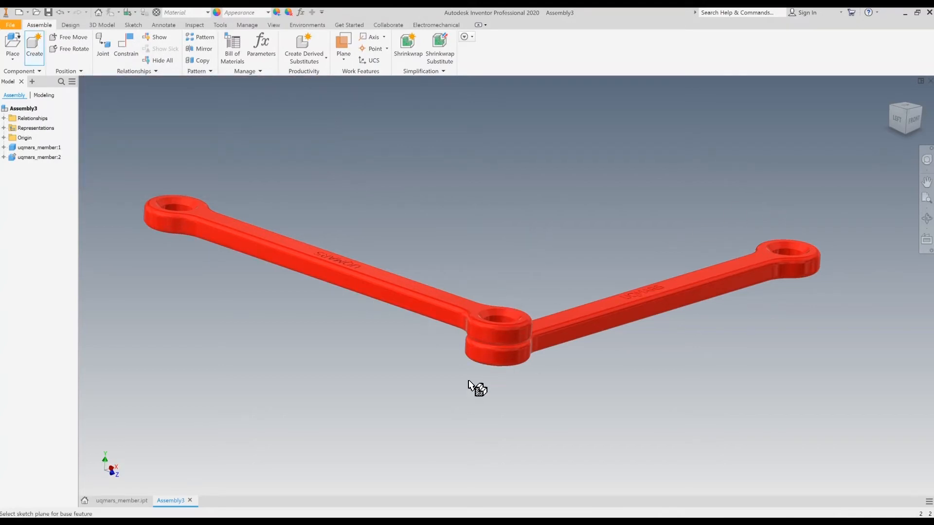
{"action": "left_click", "coordinate": [549, 321]}
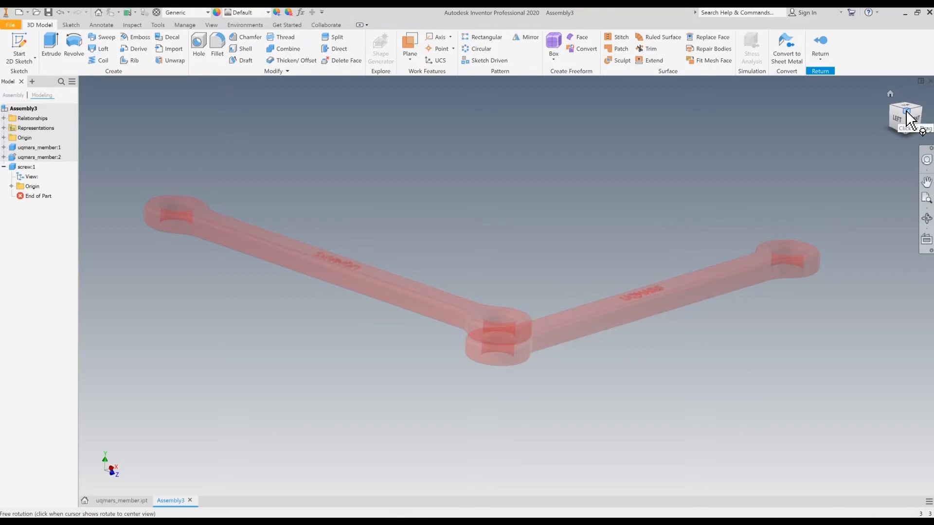
{"action": "scroll", "coordinate": [555, 311], "scroll_direction": "up", "scroll_amount": 5}
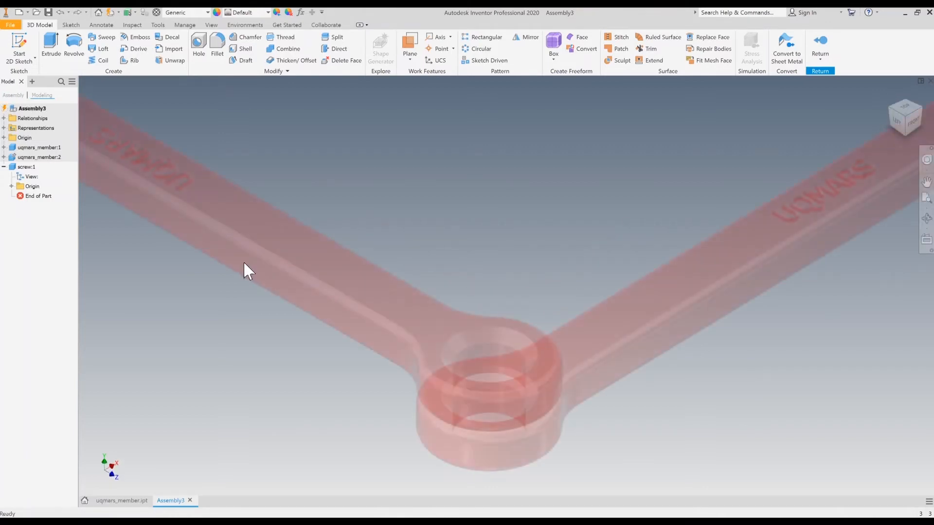
{"action": "left_click", "coordinate": [20, 48]}
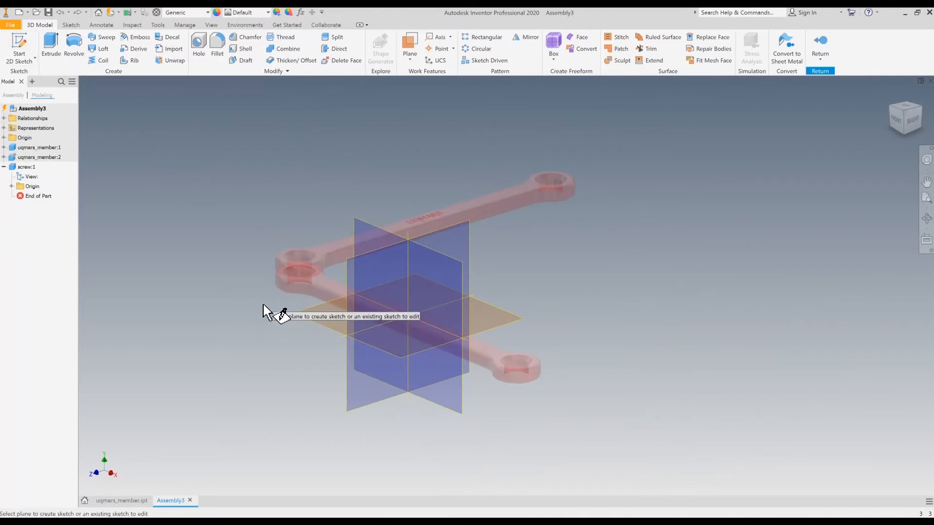
{"action": "scroll", "coordinate": [270, 308], "scroll_direction": "down", "scroll_amount": 3}
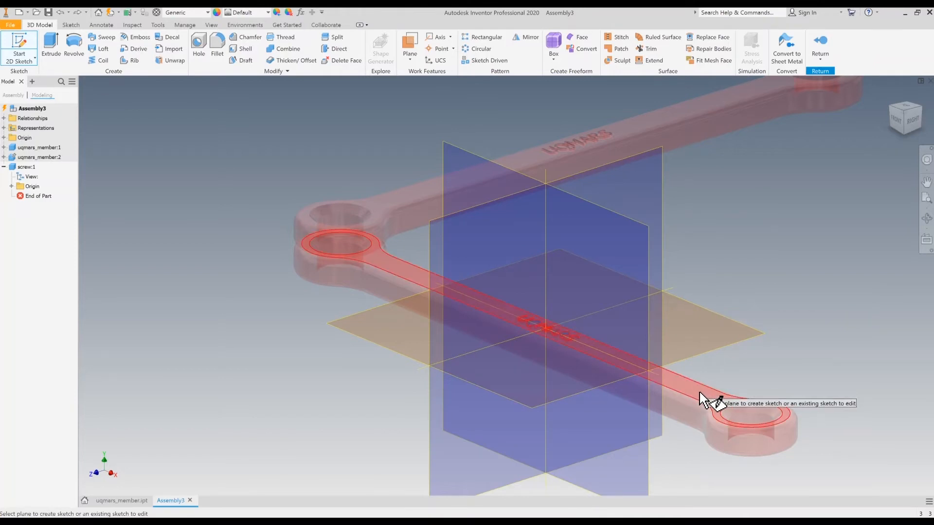
{"action": "mouse_move", "coordinate": [715, 410]}
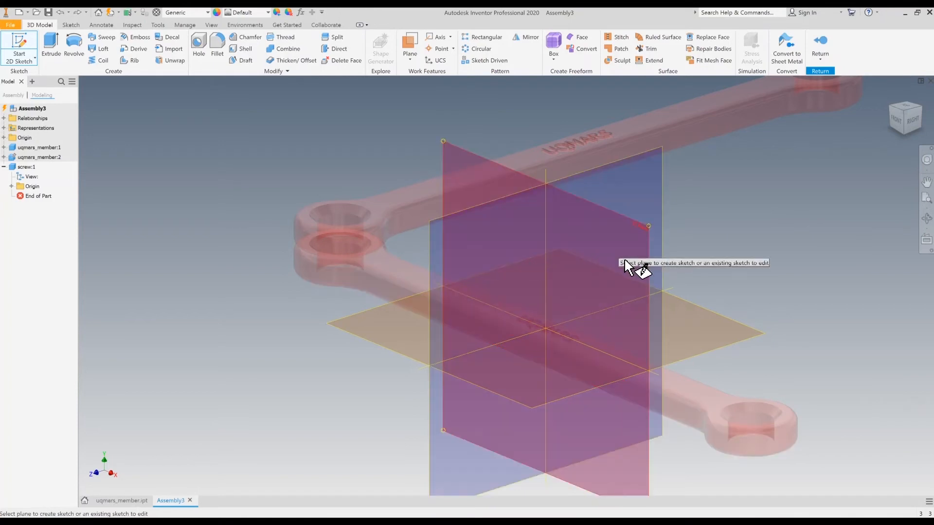
{"action": "key", "text": "Escape"}
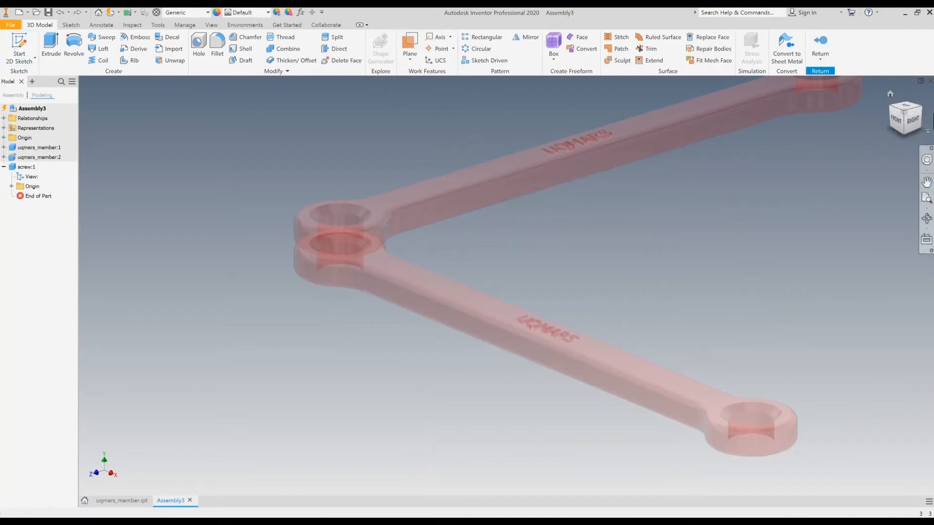
Step: Add a work axis through the hole at the joined ends of the two members
{"action": "left_click", "coordinate": [891, 117]}
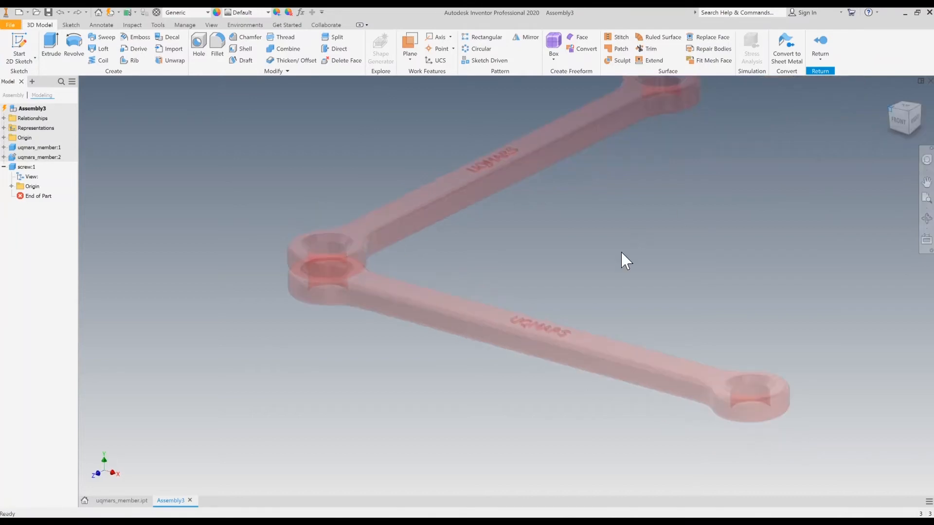
{"action": "scroll", "coordinate": [502, 440], "scroll_direction": "up", "scroll_amount": 5}
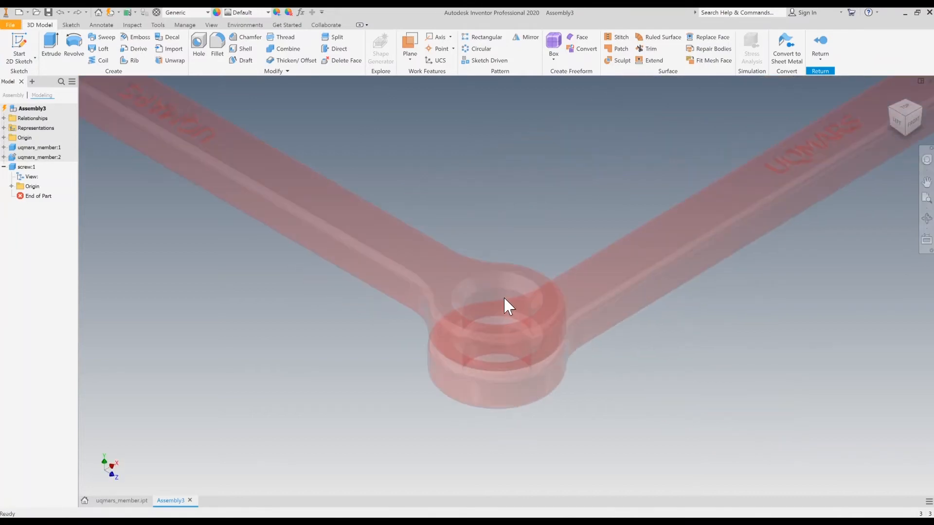
{"action": "left_click", "coordinate": [440, 37]}
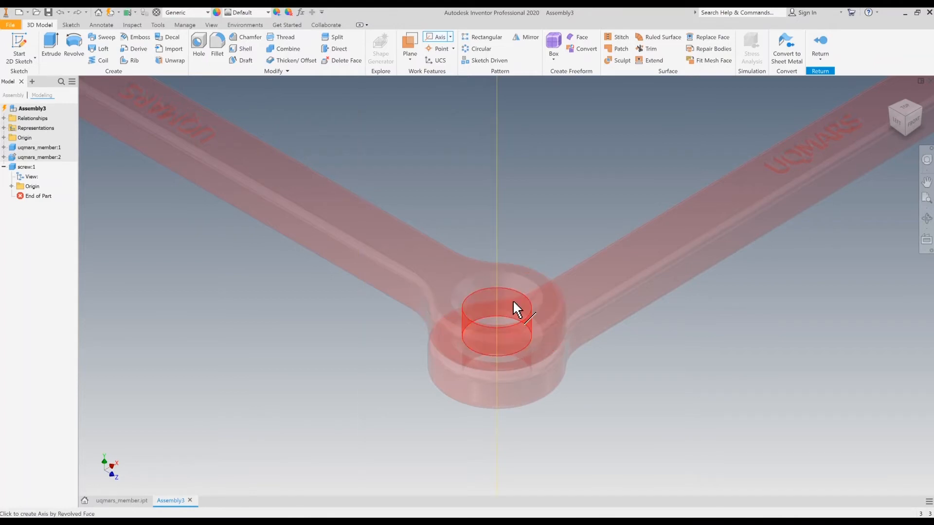
{"action": "left_click", "coordinate": [512, 300]}
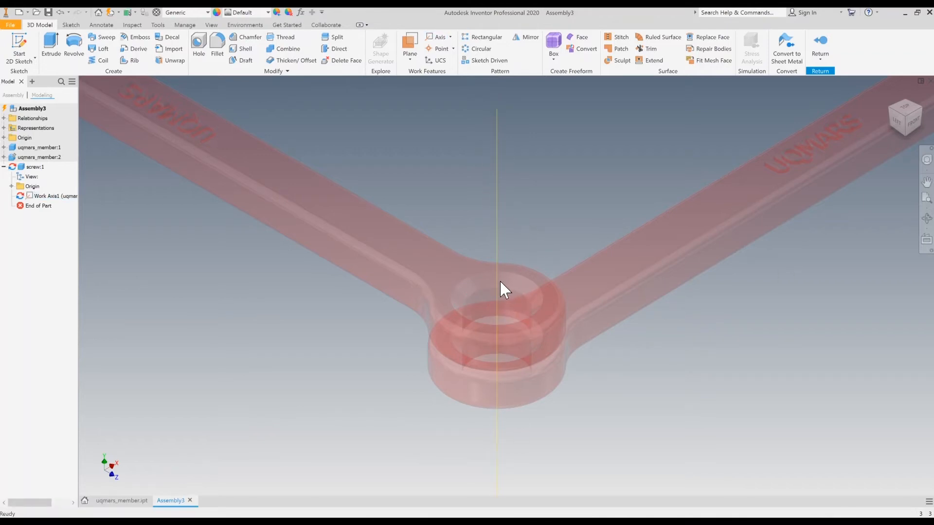
Step: Create a work plane through the new hole axis at 90 degrees to the screw part's XZ plane
{"action": "left_click", "coordinate": [410, 43]}
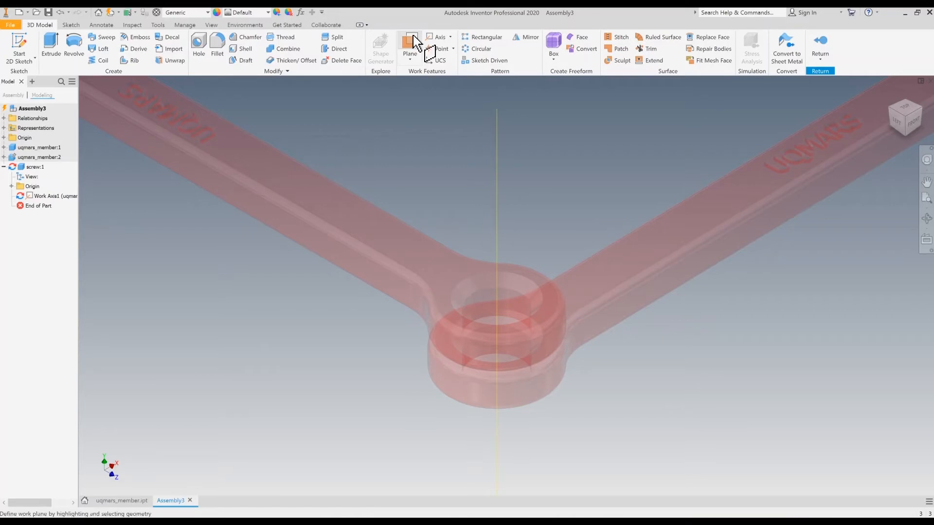
{"action": "left_click", "coordinate": [497, 170]}
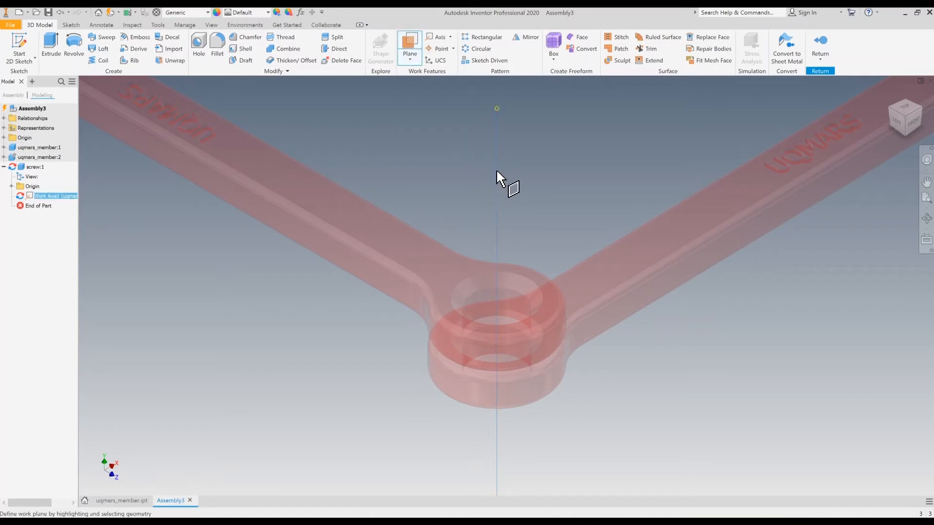
{"action": "left_click", "coordinate": [11, 187]}
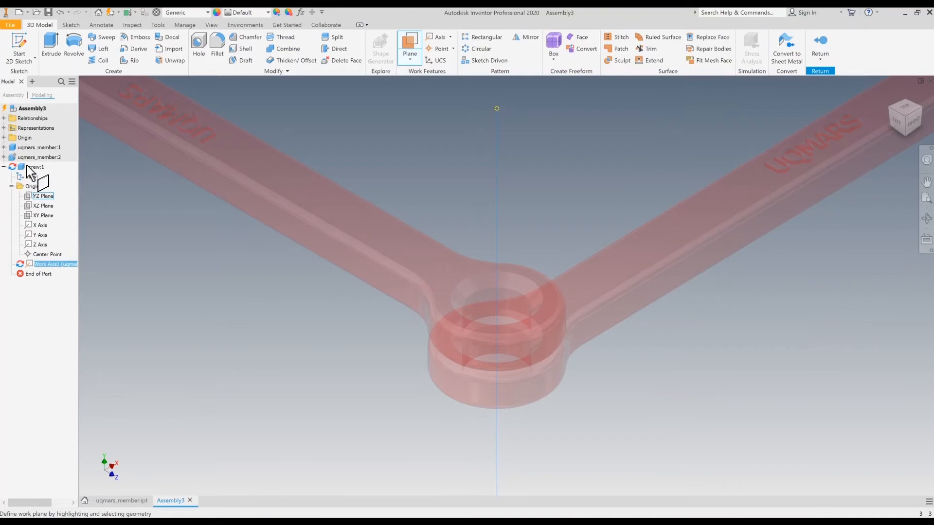
{"action": "left_click", "coordinate": [4, 138]}
{"action": "scroll", "coordinate": [384, 232], "scroll_direction": "up", "scroll_amount": 5}
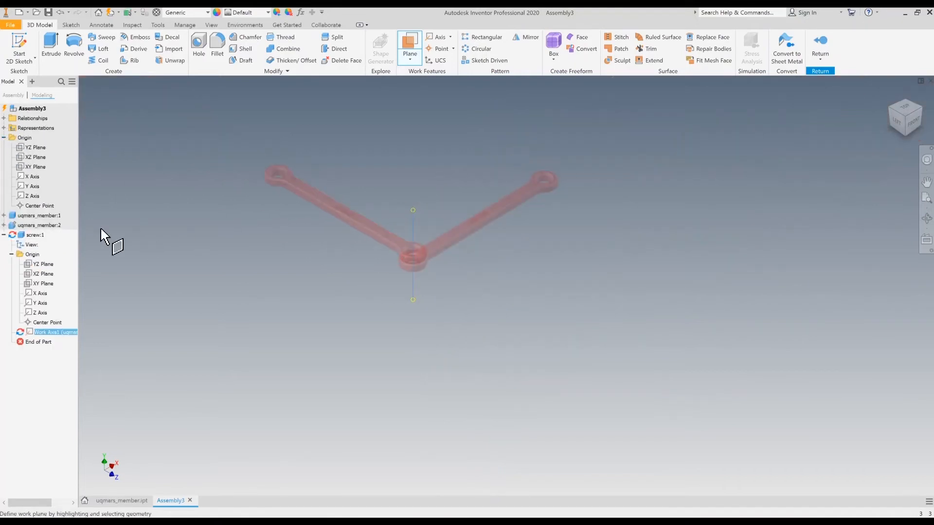
{"action": "left_click", "coordinate": [4, 137]}
{"action": "scroll", "coordinate": [411, 236], "scroll_direction": "down", "scroll_amount": 5}
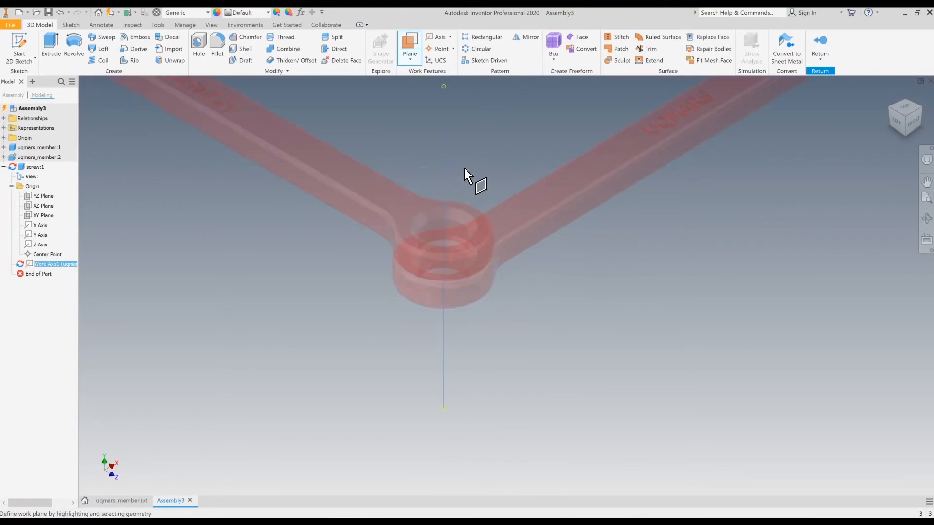
{"action": "scroll", "coordinate": [475, 160], "scroll_direction": "down", "scroll_amount": 3}
{"action": "scroll", "coordinate": [472, 152], "scroll_direction": "up", "scroll_amount": 3}
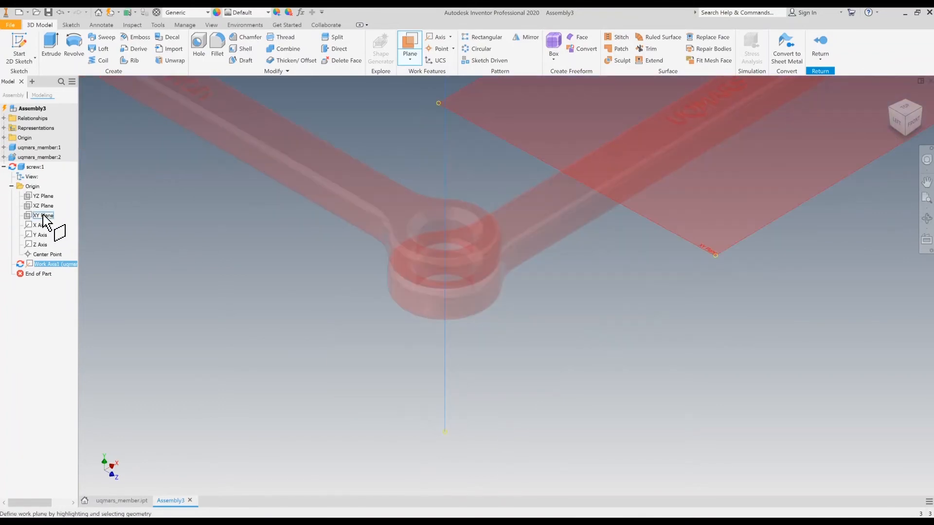
{"action": "left_click", "coordinate": [43, 205]}
{"action": "scroll", "coordinate": [628, 296], "scroll_direction": "up", "scroll_amount": 5}
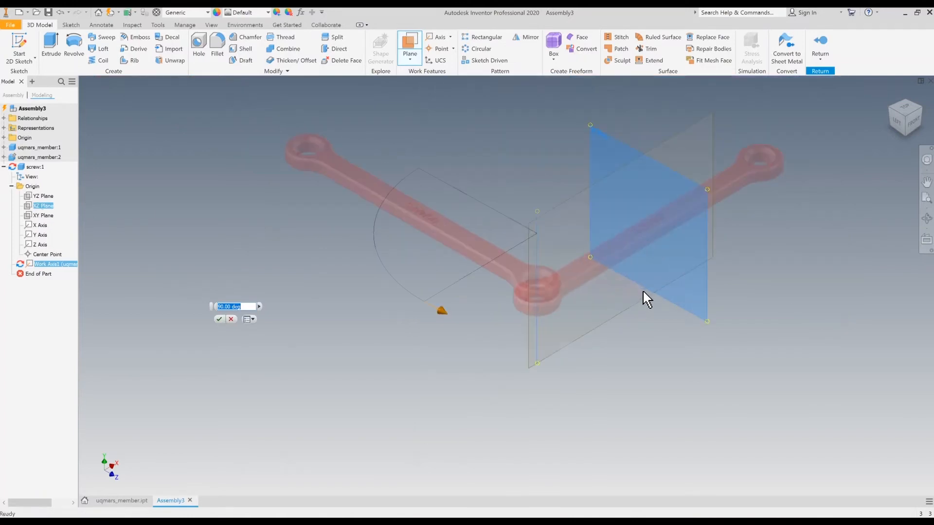
{"action": "mouse_move", "coordinate": [527, 198]}
{"action": "middle_mouse_down", "text": "shift"}
{"action": "mouse_move", "coordinate": [542, 231]}
{"action": "mouse_move", "coordinate": [509, 226]}
{"action": "mouse_move", "coordinate": [521, 202]}
{"action": "middle_mouse_up", "text": "shift"}
{"action": "key", "text": "Return"}
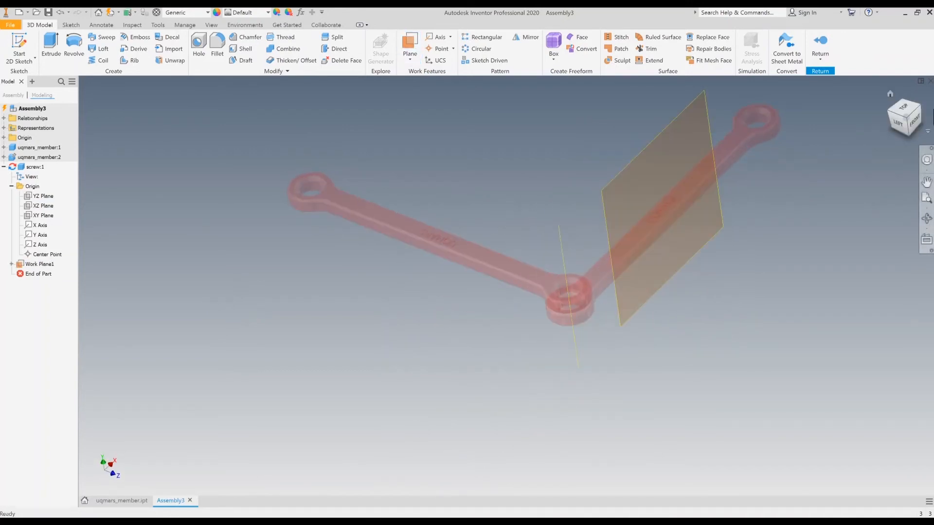
Step: Move the work plane's displayed outline so that it covers the joined ends of the members
{"action": "scroll", "coordinate": [378, 285], "scroll_direction": "up", "scroll_amount": 3}
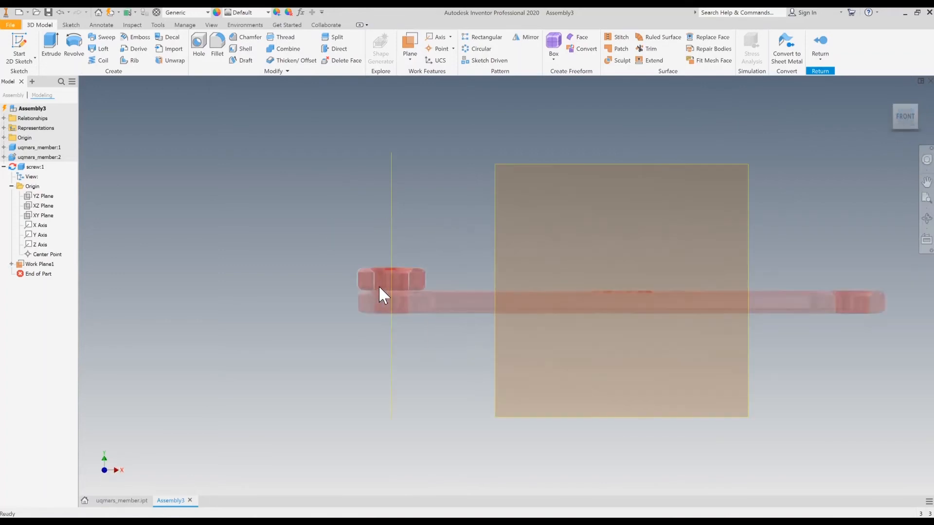
{"action": "scroll", "coordinate": [503, 244], "scroll_direction": "down", "scroll_amount": 2}
{"action": "left_click", "coordinate": [894, 106]}
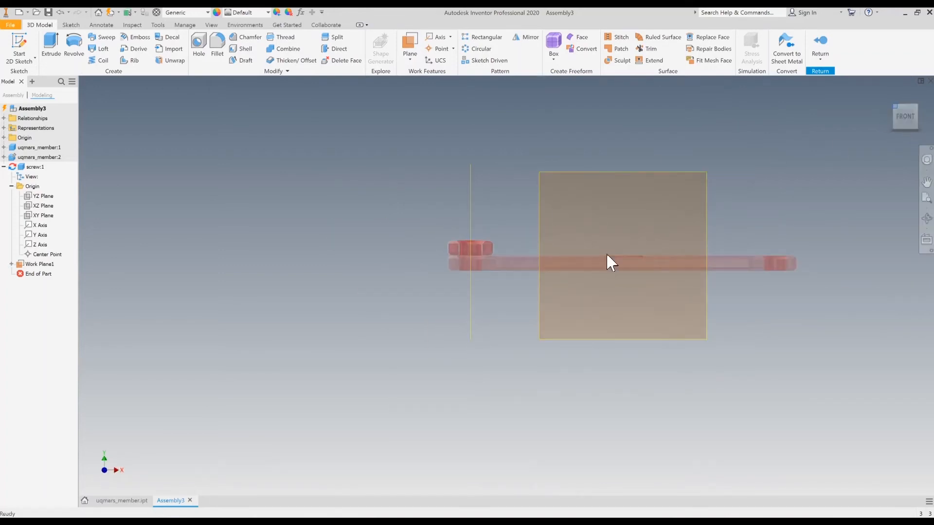
{"action": "scroll", "coordinate": [571, 394], "scroll_direction": "up", "scroll_amount": 3}
{"action": "left_click_drag", "start_coordinate": [523, 305], "coordinate": [421, 390]}
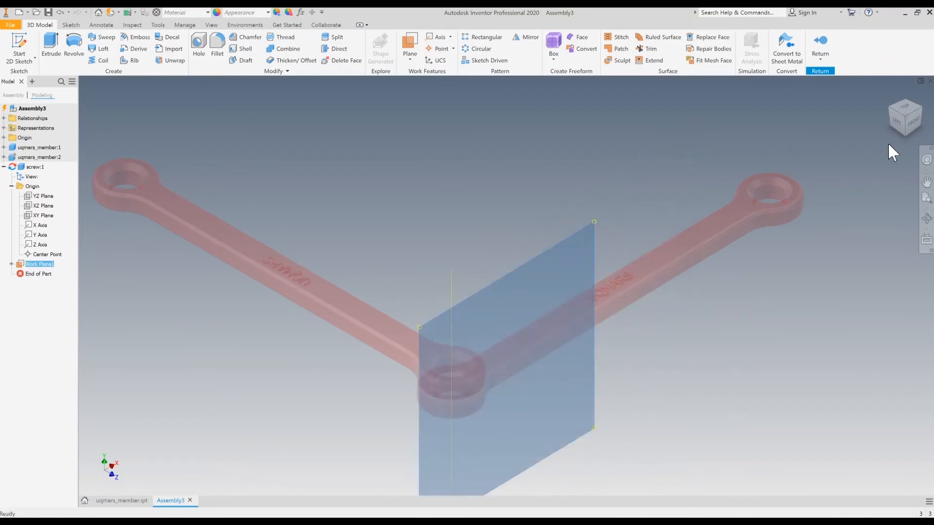
Step: Check from above how the work plane crosses the hole, and shift its outline along the plane to surround the joint
{"action": "left_click", "coordinate": [907, 112]}
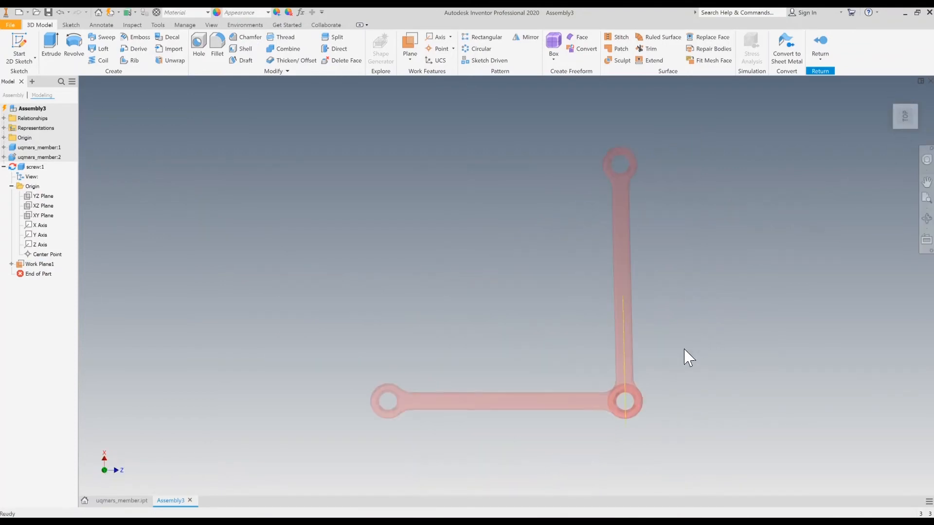
{"action": "scroll", "coordinate": [622, 411], "scroll_direction": "up", "scroll_amount": 5}
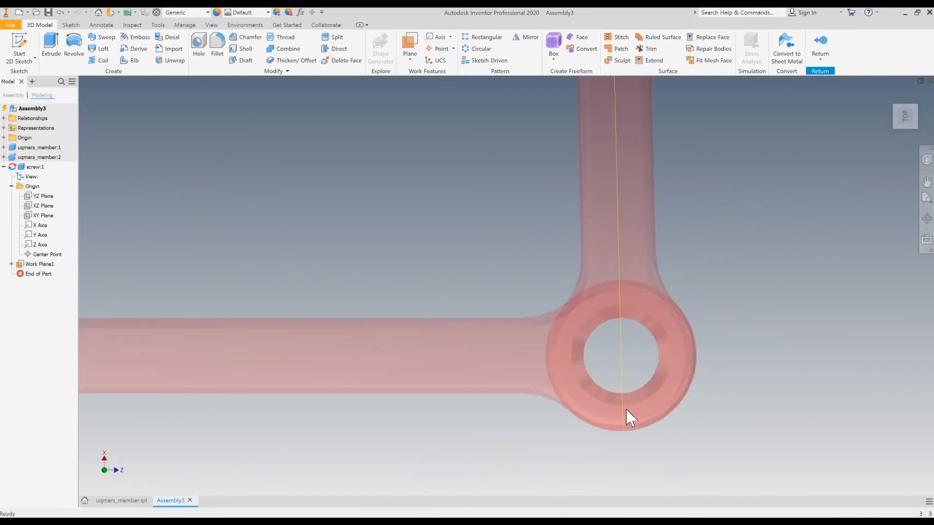
{"action": "left_click", "coordinate": [916, 128]}
{"action": "scroll", "coordinate": [619, 305], "scroll_direction": "up", "scroll_amount": 3}
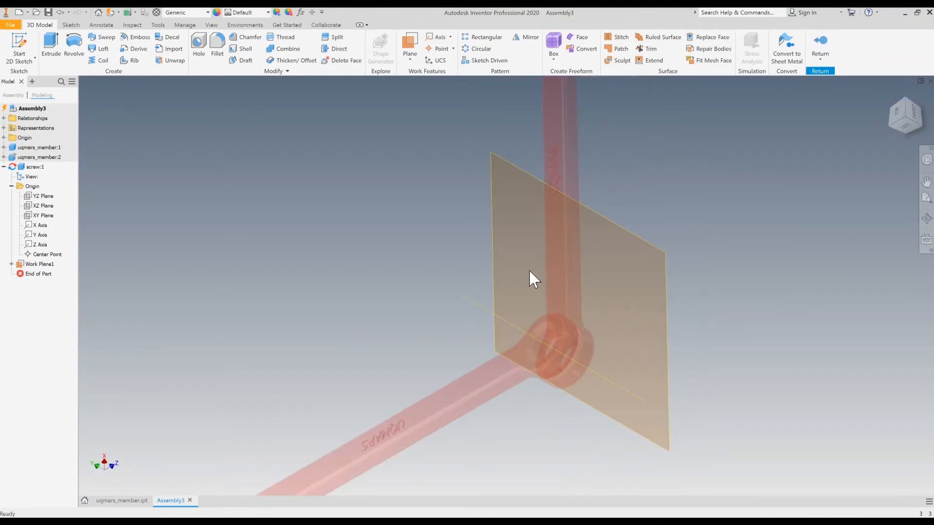
{"action": "left_click_drag", "start_coordinate": [494, 205], "coordinate": [495, 297]}
{"action": "left_click", "coordinate": [815, 255]}
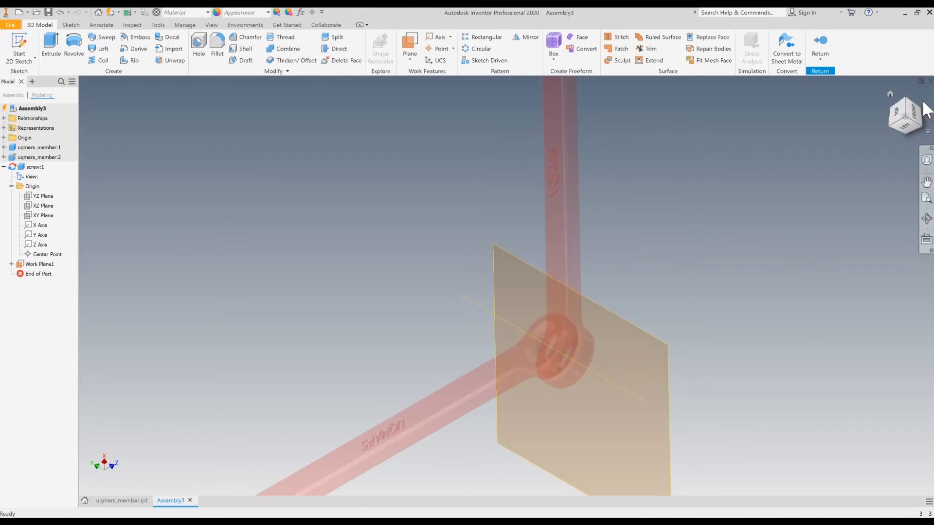
Step: Start a 2D sketch on the screw part's work plane through the hole, viewed square-on from the front
{"action": "left_click", "coordinate": [917, 121]}
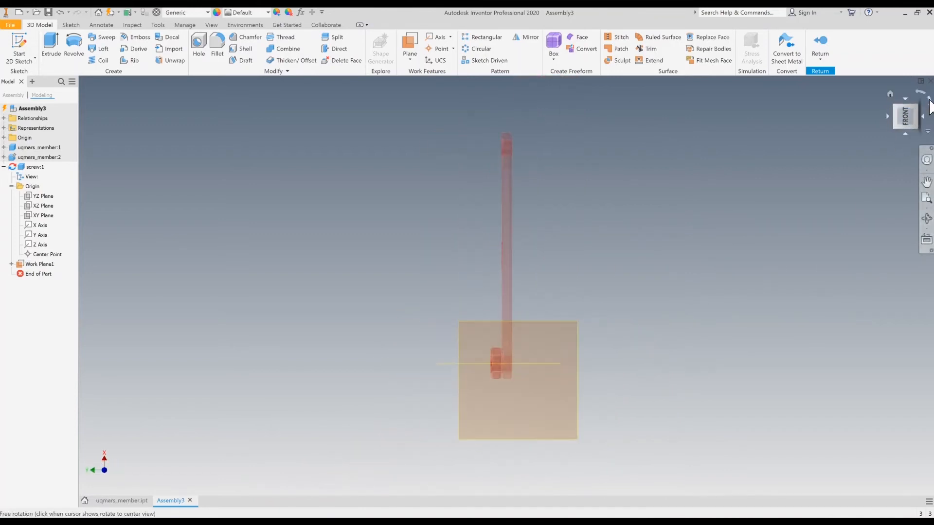
{"action": "left_click", "coordinate": [929, 104]}
{"action": "scroll", "coordinate": [422, 272], "scroll_direction": "down", "scroll_amount": 6}
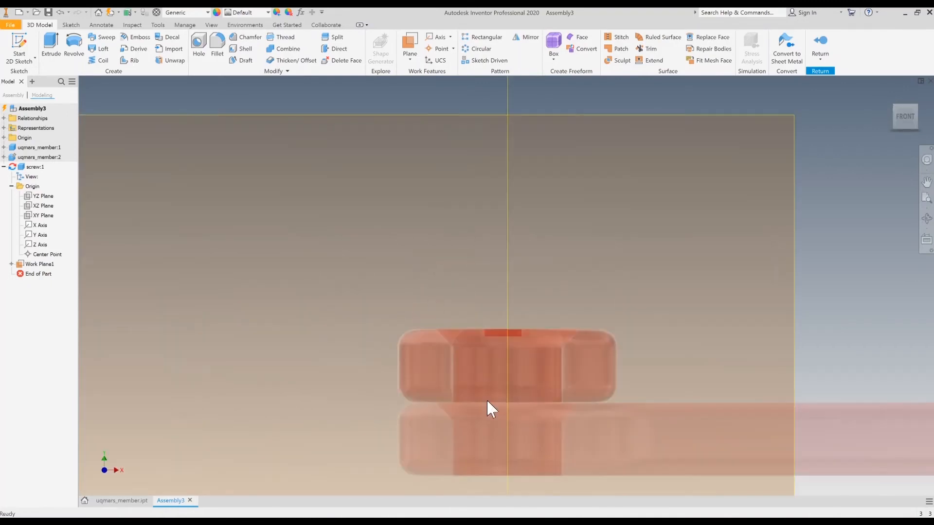
{"action": "scroll", "coordinate": [500, 418], "scroll_direction": "down", "scroll_amount": 2}
{"action": "scroll", "coordinate": [500, 374], "scroll_direction": "up", "scroll_amount": 4}
{"action": "scroll", "coordinate": [506, 384], "scroll_direction": "down", "scroll_amount": 3}
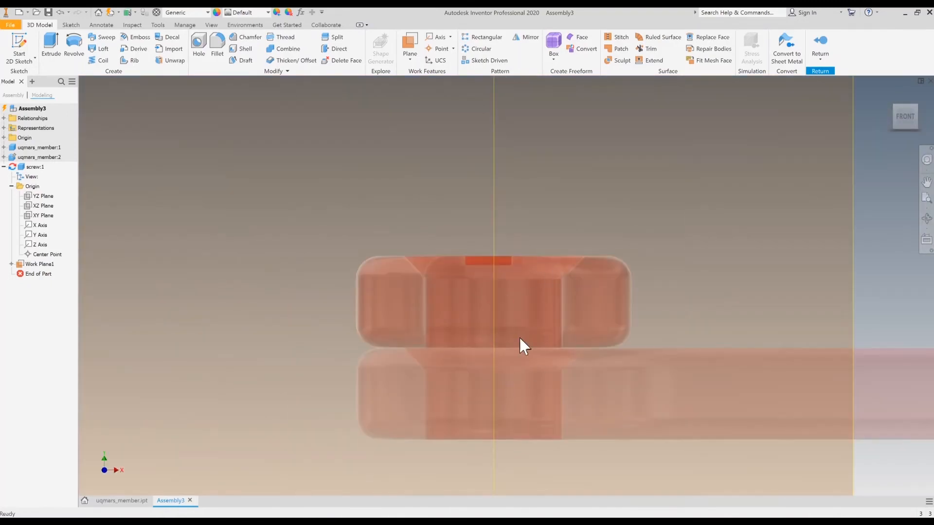
{"action": "left_click", "coordinate": [19, 42]}
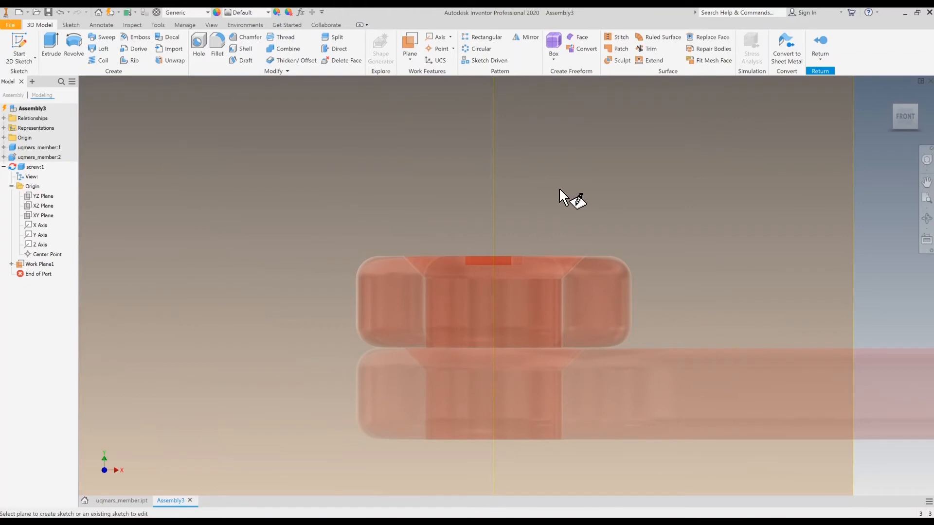
{"action": "scroll", "coordinate": [680, 258], "scroll_direction": "up", "scroll_amount": 4}
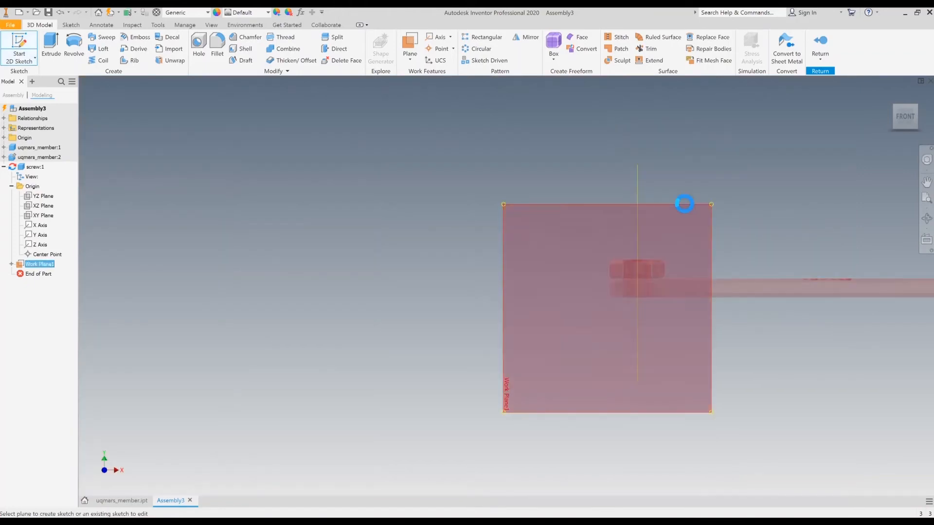
{"action": "left_click", "coordinate": [684, 203]}
{"action": "scroll", "coordinate": [309, 281], "scroll_direction": "down", "scroll_amount": 6}
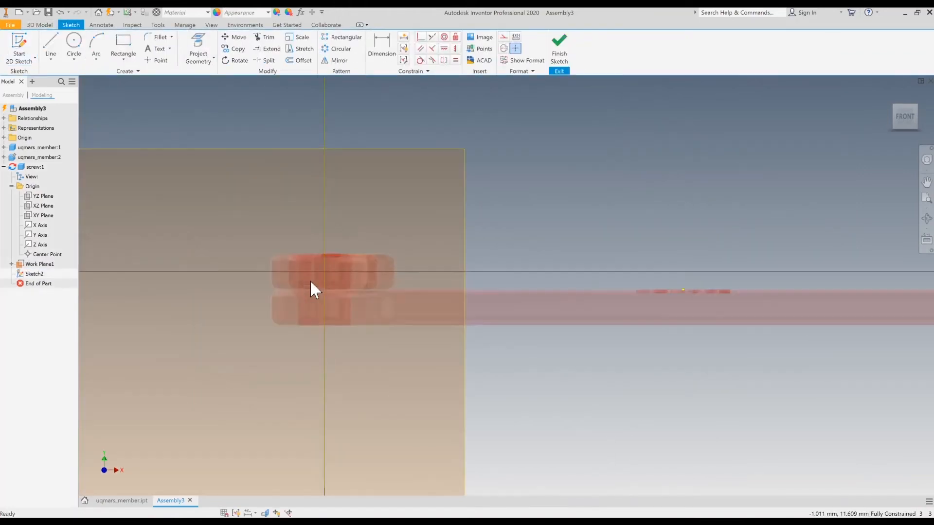
{"action": "scroll", "coordinate": [543, 305], "scroll_direction": "up", "scroll_amount": 3}
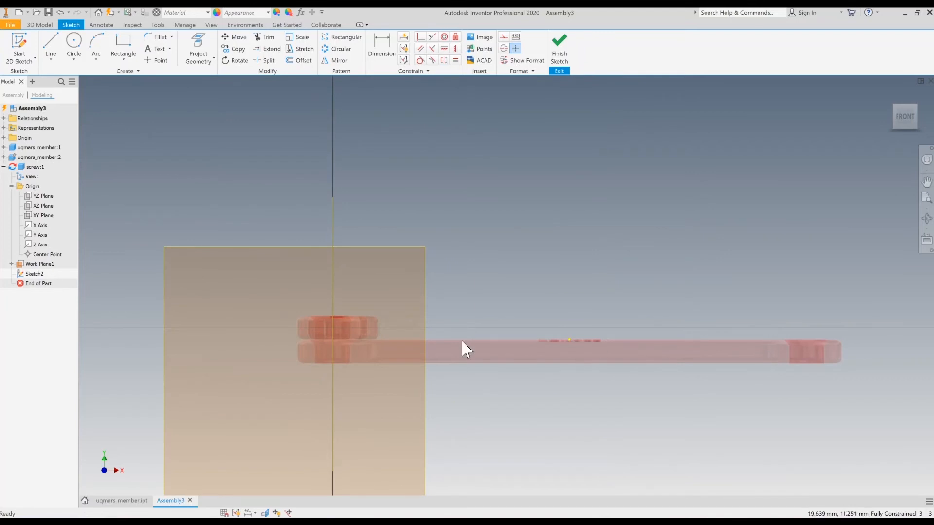
{"action": "scroll", "coordinate": [340, 342], "scroll_direction": "down", "scroll_amount": 4}
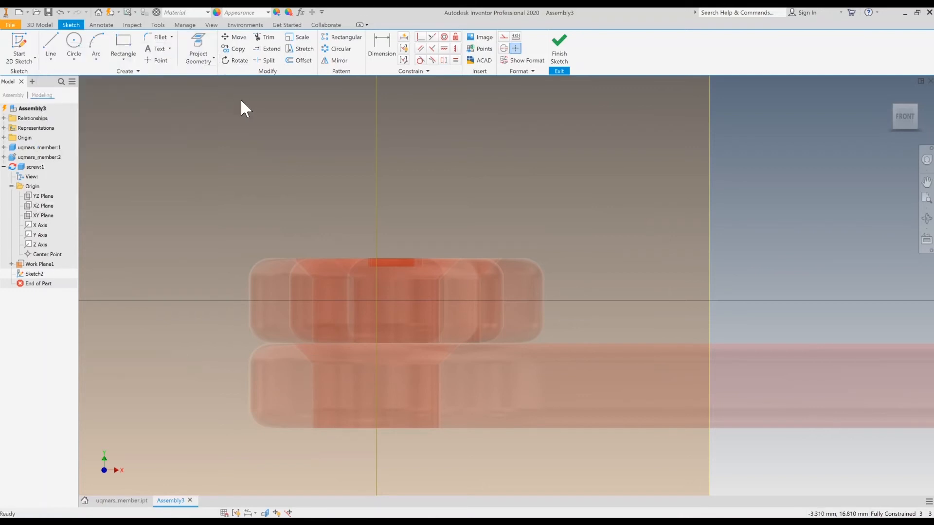
Step: Project the upper member's outer countersink edge and the circular edge where the countersink meets the bore into the sketch
{"action": "left_click", "coordinate": [207, 40]}
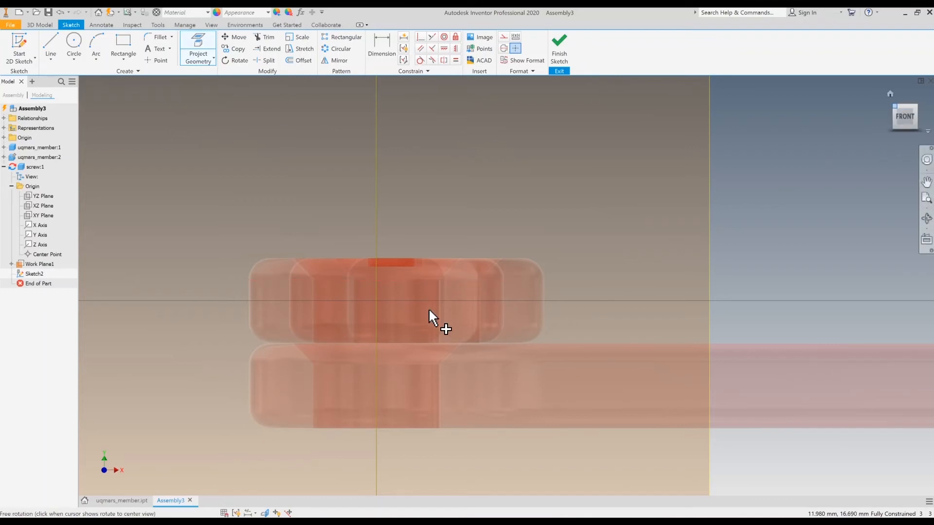
{"action": "scroll", "coordinate": [528, 352], "scroll_direction": "up", "scroll_amount": 10}
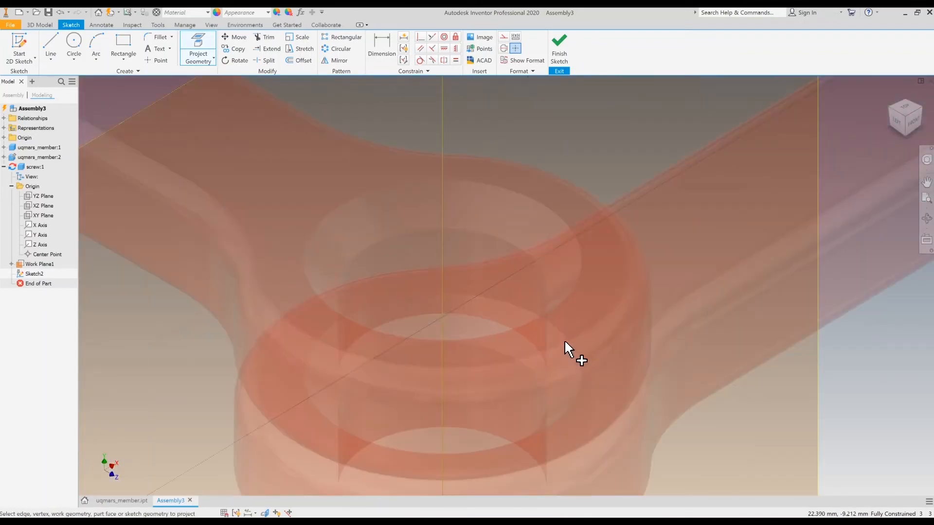
{"action": "left_click", "coordinate": [560, 303]}
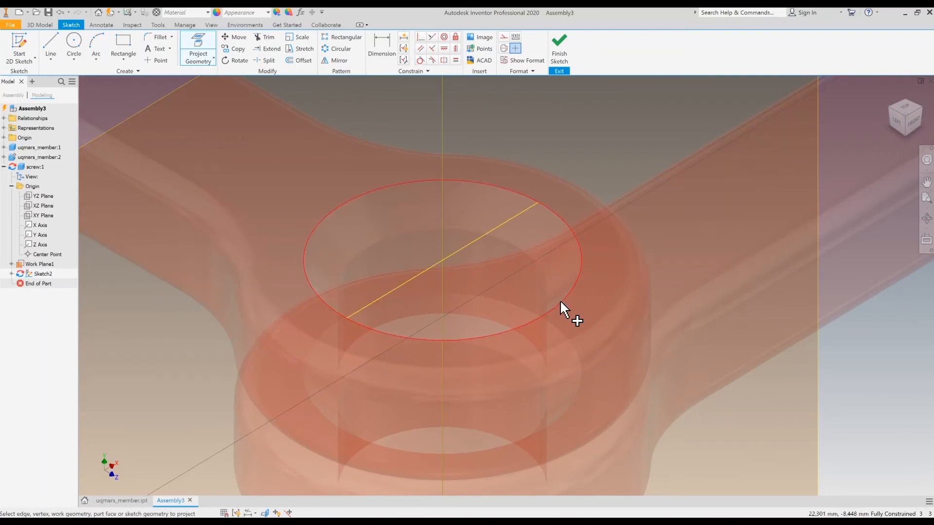
{"action": "left_click", "coordinate": [524, 301]}
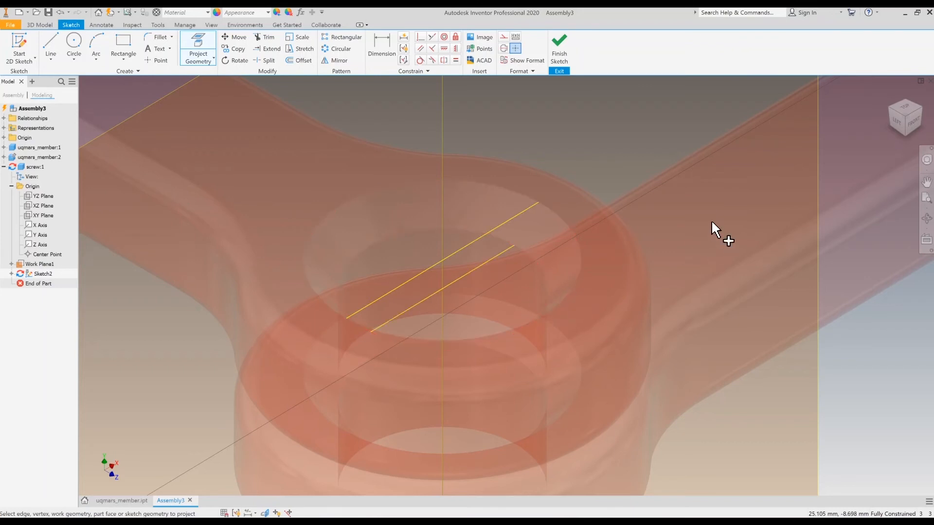
Step: Project the straight bore walls on both sides of the hole, for the upper and lower members, into the sketch
{"action": "left_click", "coordinate": [918, 124]}
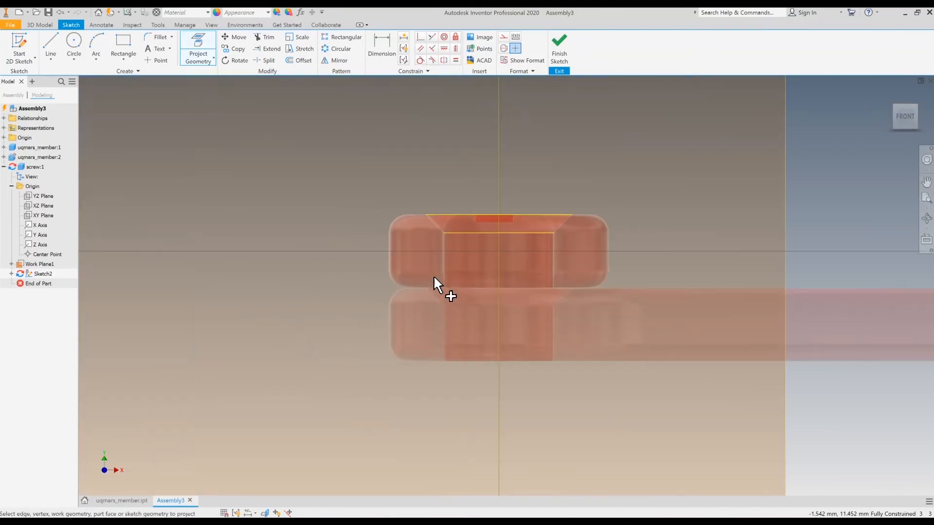
{"action": "scroll", "coordinate": [443, 263], "scroll_direction": "up", "scroll_amount": 4}
{"action": "left_click", "coordinate": [444, 250]}
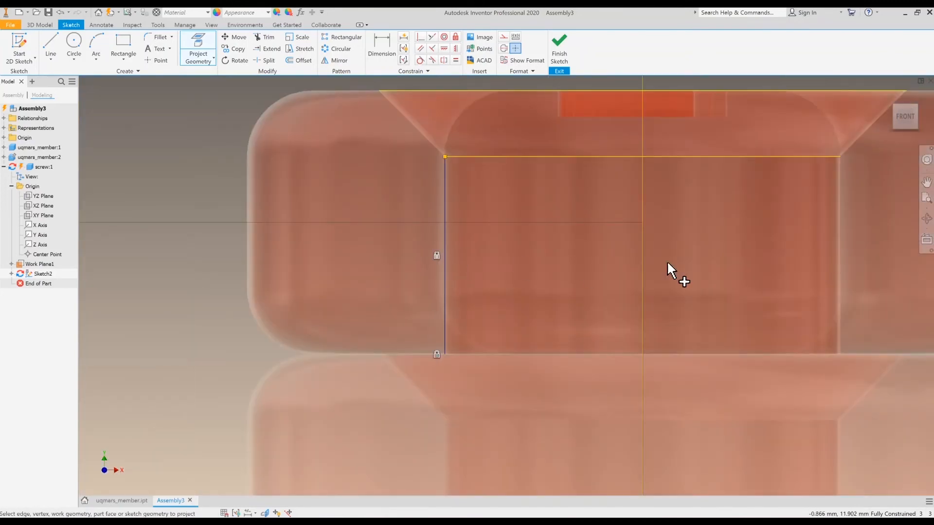
{"action": "left_click", "coordinate": [840, 243]}
{"action": "left_click", "coordinate": [440, 442]}
{"action": "scroll", "coordinate": [476, 438], "scroll_direction": "down", "scroll_amount": 3}
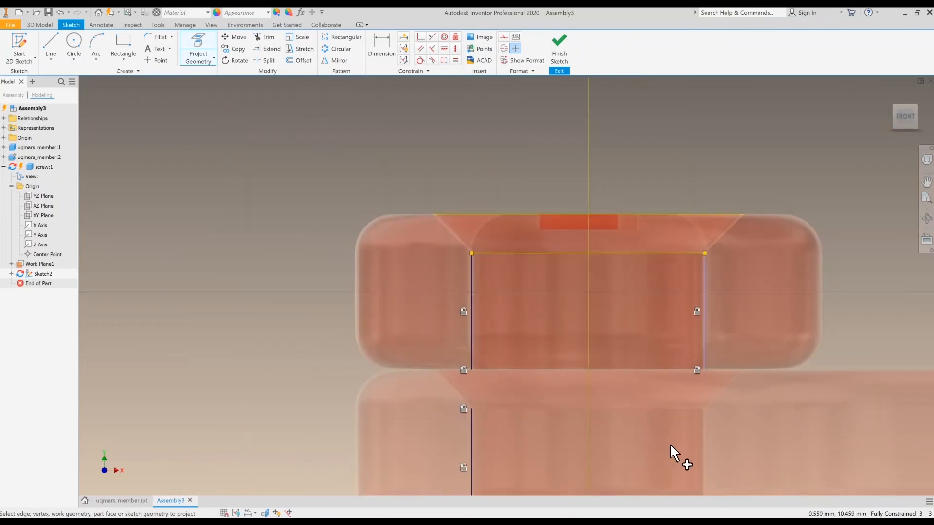
{"action": "scroll", "coordinate": [667, 443], "scroll_direction": "up", "scroll_amount": 3}
{"action": "left_click", "coordinate": [725, 430]}
{"action": "scroll", "coordinate": [575, 401], "scroll_direction": "down", "scroll_amount": 2}
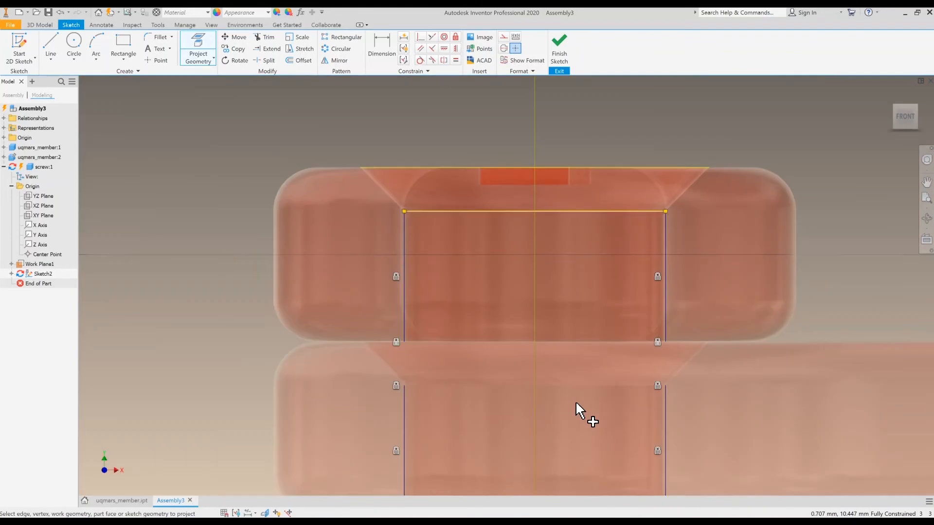
{"action": "left_click", "coordinate": [895, 106]}
{"action": "scroll", "coordinate": [533, 362], "scroll_direction": "up", "scroll_amount": 3}
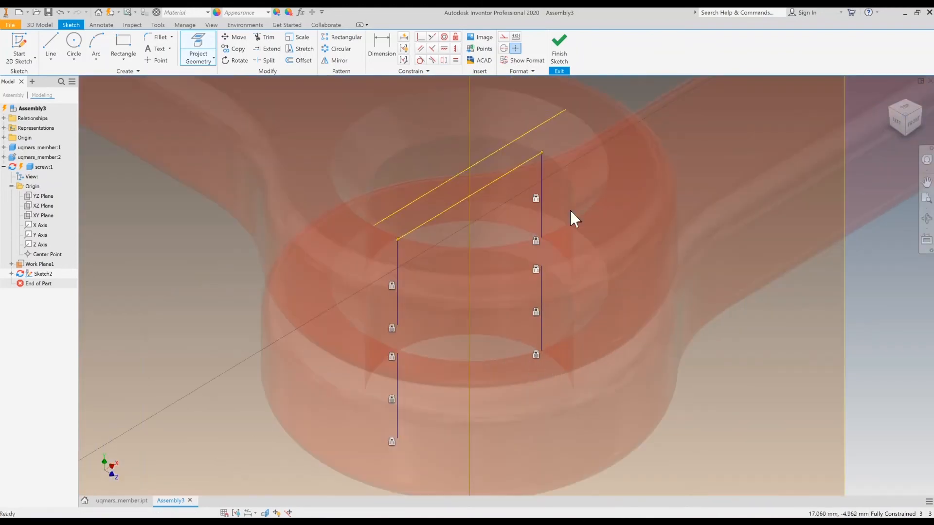
{"action": "key", "text": "Escape"}
Step: Draw a horizontal line along the lower member's underside from the hole axis to the bore wall
{"action": "left_click", "coordinate": [913, 122]}
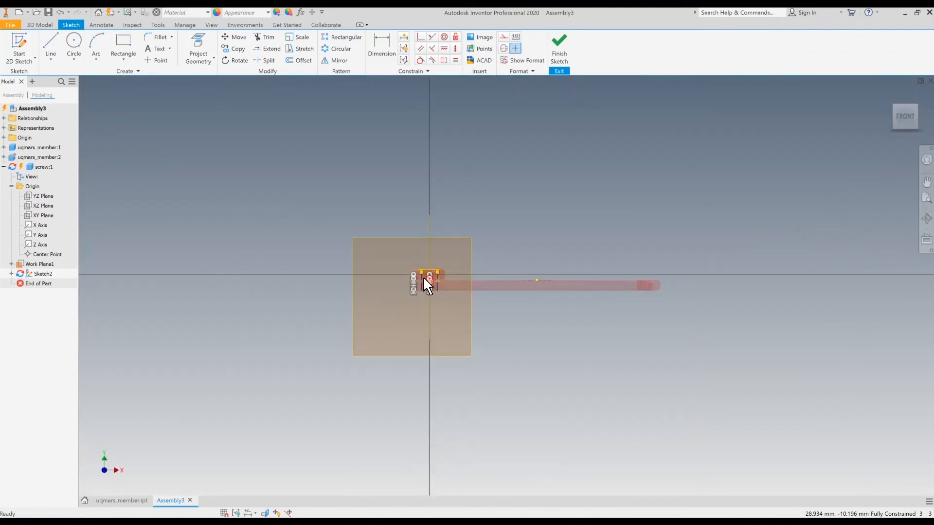
{"action": "scroll", "coordinate": [425, 279], "scroll_direction": "up", "scroll_amount": 5}
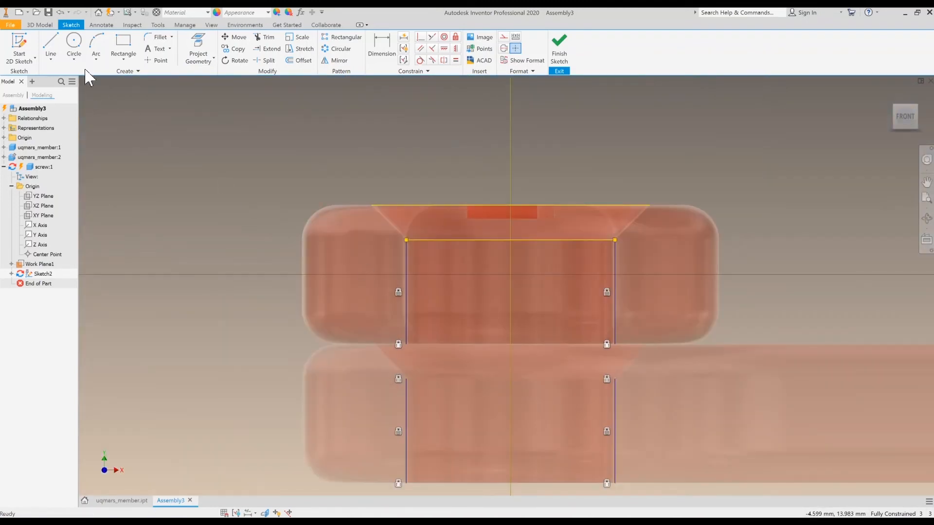
{"action": "left_click", "coordinate": [50, 45]}
{"action": "scroll", "coordinate": [504, 300], "scroll_direction": "down", "scroll_amount": 2}
{"action": "scroll", "coordinate": [504, 300], "scroll_direction": "down", "scroll_amount": 2}
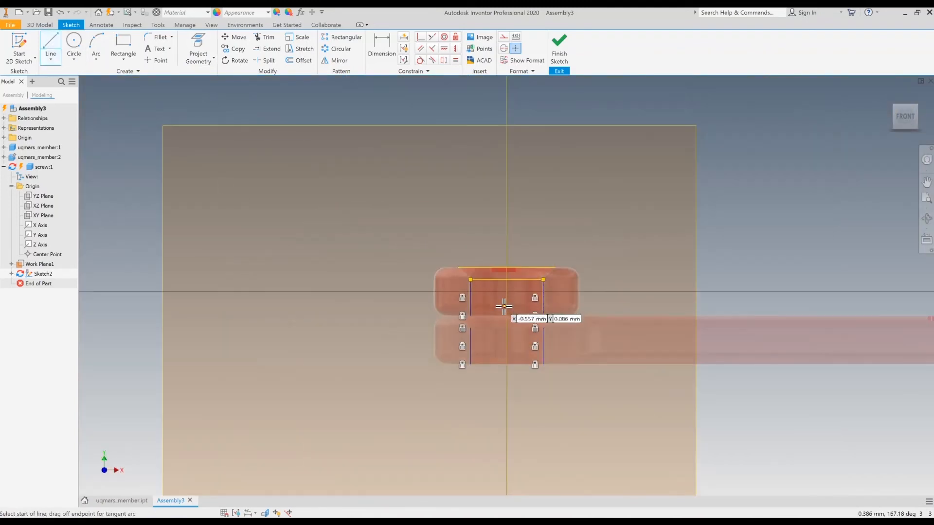
{"action": "scroll", "coordinate": [503, 306], "scroll_direction": "up", "scroll_amount": 4}
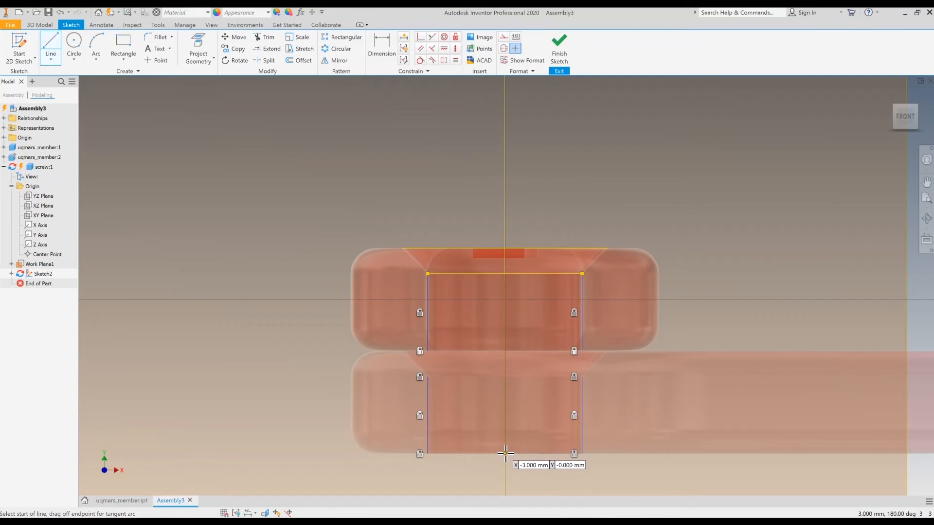
{"action": "scroll", "coordinate": [505, 453], "scroll_direction": "up", "scroll_amount": 5}
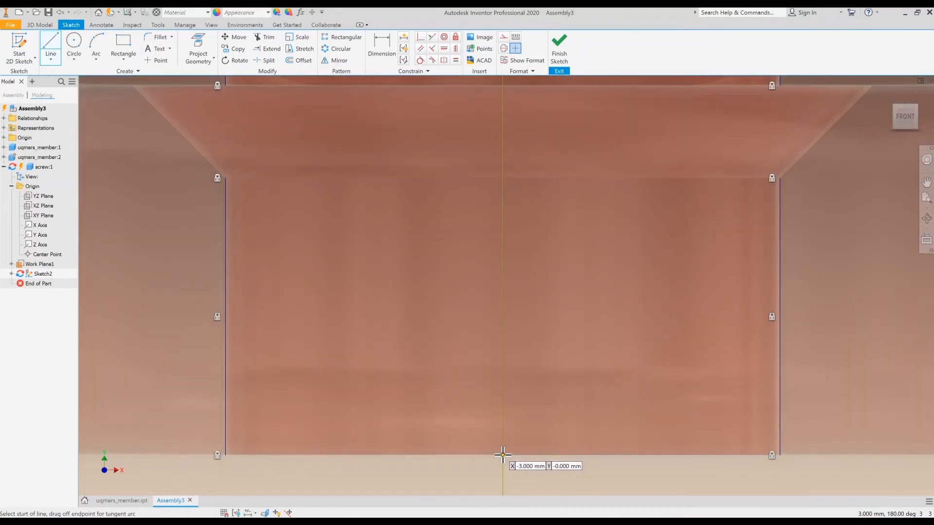
{"action": "left_click", "coordinate": [502, 455]}
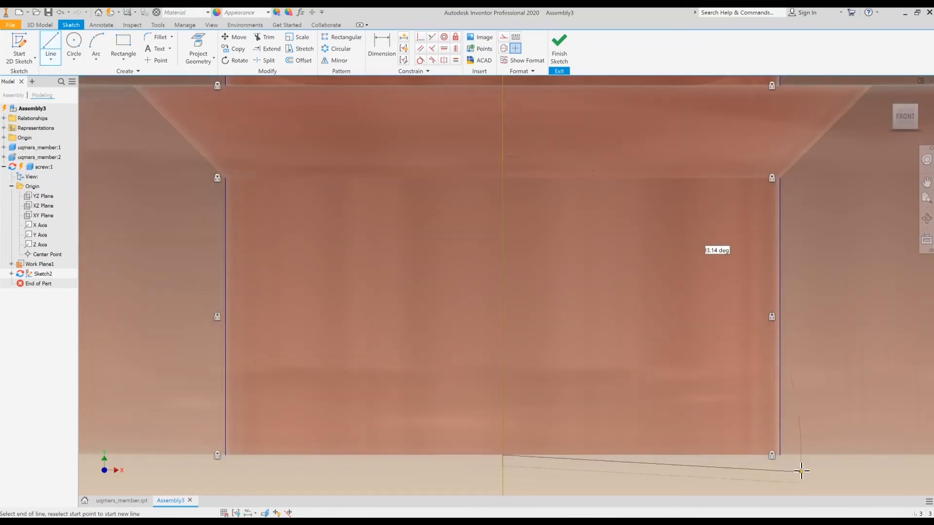
{"action": "left_click", "coordinate": [779, 455]}
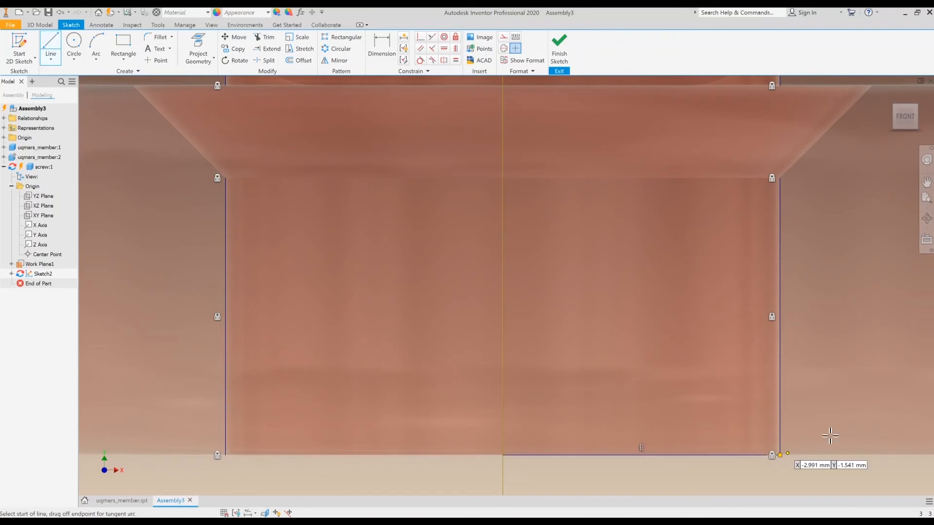
Step: Draw a vertical line up the bore wall from the end of the base line to the lower corner of the upper countersink
{"action": "left_click", "coordinate": [780, 455]}
{"action": "scroll", "coordinate": [776, 454], "scroll_direction": "down", "scroll_amount": 5}
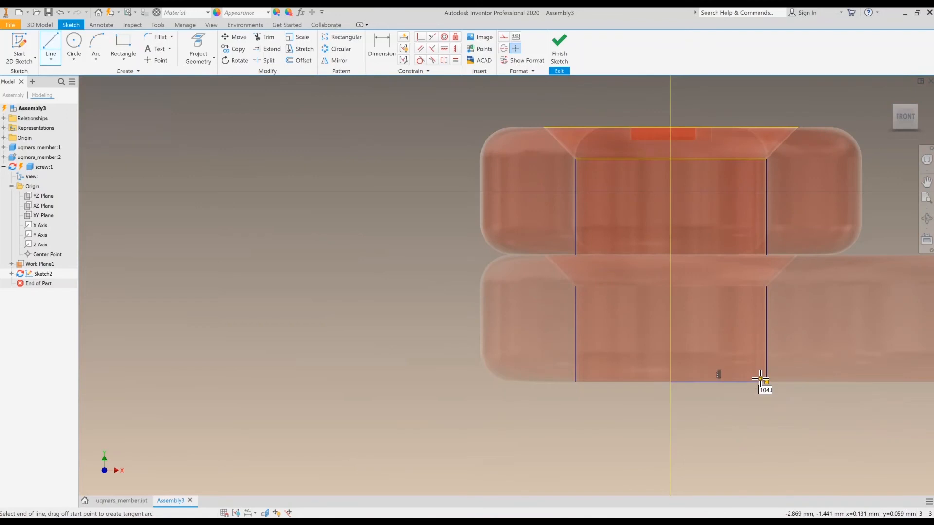
{"action": "scroll", "coordinate": [760, 379], "scroll_direction": "down", "scroll_amount": 3}
{"action": "scroll", "coordinate": [767, 250], "scroll_direction": "up", "scroll_amount": 4}
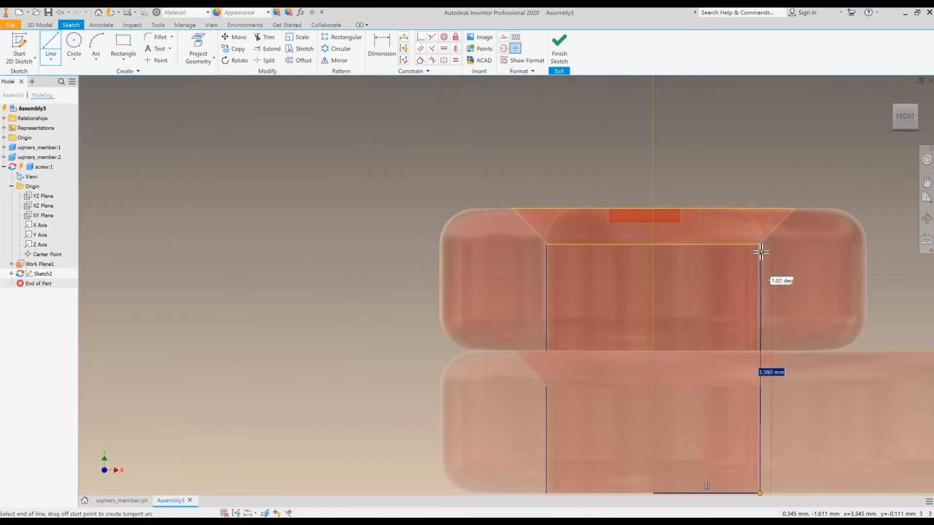
{"action": "scroll", "coordinate": [761, 251], "scroll_direction": "up", "scroll_amount": 3}
{"action": "left_click", "coordinate": [757, 234]}
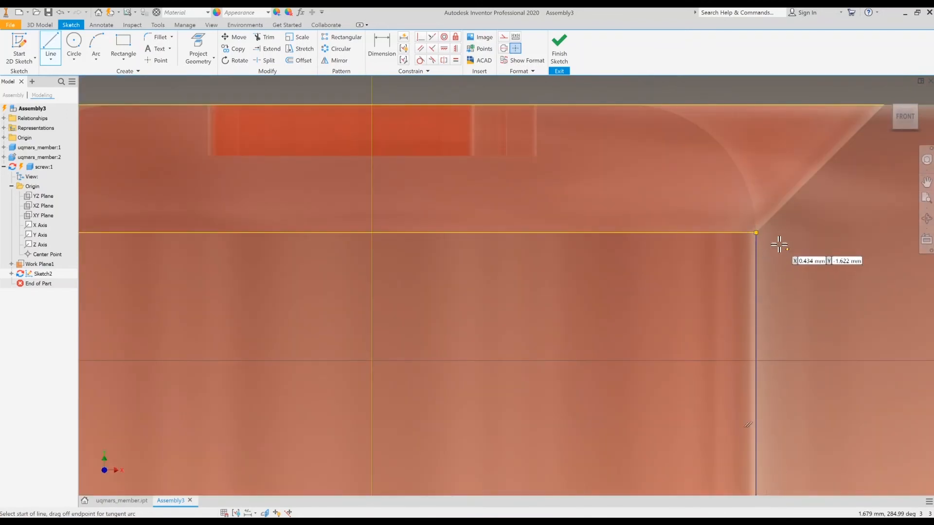
Step: Trace the sloped countersink edge up to the upper member's top face, and continue along that face to the hole axis
{"action": "left_click", "coordinate": [756, 232]}
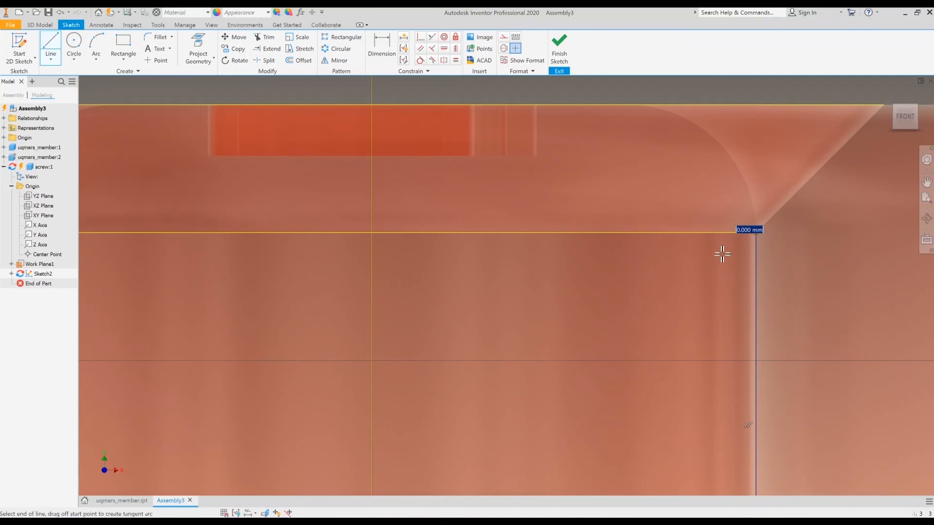
{"action": "scroll", "coordinate": [715, 258], "scroll_direction": "down", "scroll_amount": 3}
{"action": "scroll", "coordinate": [773, 204], "scroll_direction": "up", "scroll_amount": 4}
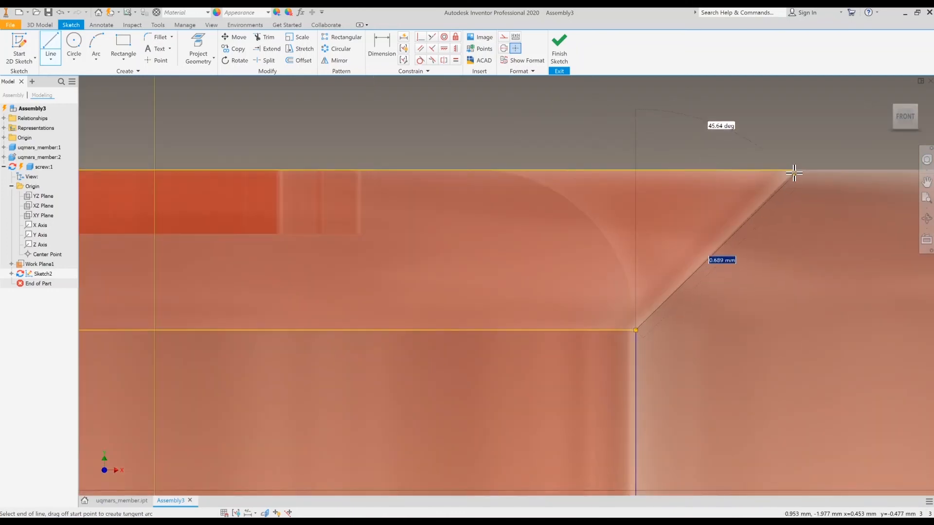
{"action": "left_click", "coordinate": [796, 169]}
{"action": "left_click", "coordinate": [796, 168]}
{"action": "scroll", "coordinate": [553, 215], "scroll_direction": "down", "scroll_amount": 3}
{"action": "left_click", "coordinate": [379, 195]}
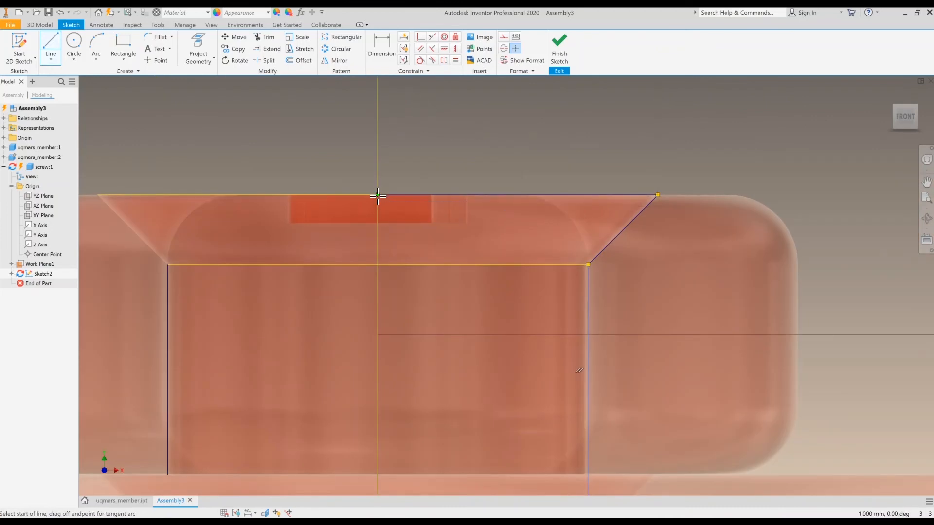
Step: Close the half profile with a vertical line down the hole axis to the base line's start, and finish the sketch
{"action": "left_click", "coordinate": [378, 195]}
{"action": "scroll", "coordinate": [403, 234], "scroll_direction": "down", "scroll_amount": 3}
{"action": "scroll", "coordinate": [402, 236], "scroll_direction": "up", "scroll_amount": 2}
{"action": "scroll", "coordinate": [404, 292], "scroll_direction": "down", "scroll_amount": 2}
{"action": "scroll", "coordinate": [404, 344], "scroll_direction": "up", "scroll_amount": 4}
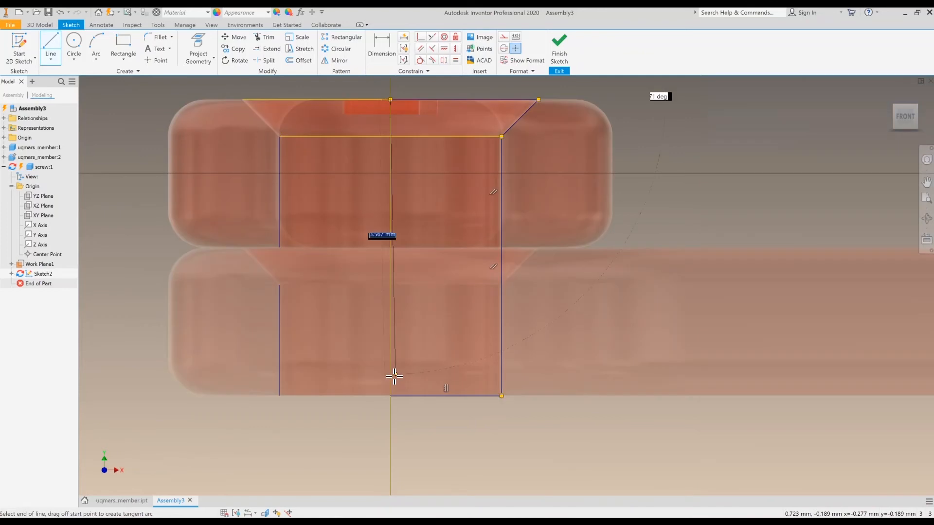
{"action": "left_click", "coordinate": [388, 408]}
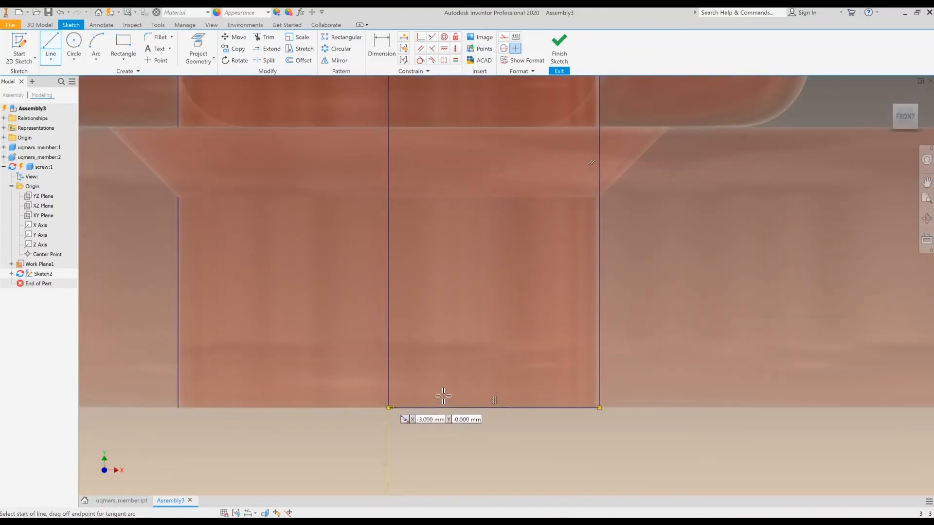
{"action": "scroll", "coordinate": [443, 340], "scroll_direction": "down", "scroll_amount": 3}
{"action": "scroll", "coordinate": [462, 295], "scroll_direction": "up", "scroll_amount": 3}
{"action": "scroll", "coordinate": [462, 295], "scroll_direction": "down", "scroll_amount": 4}
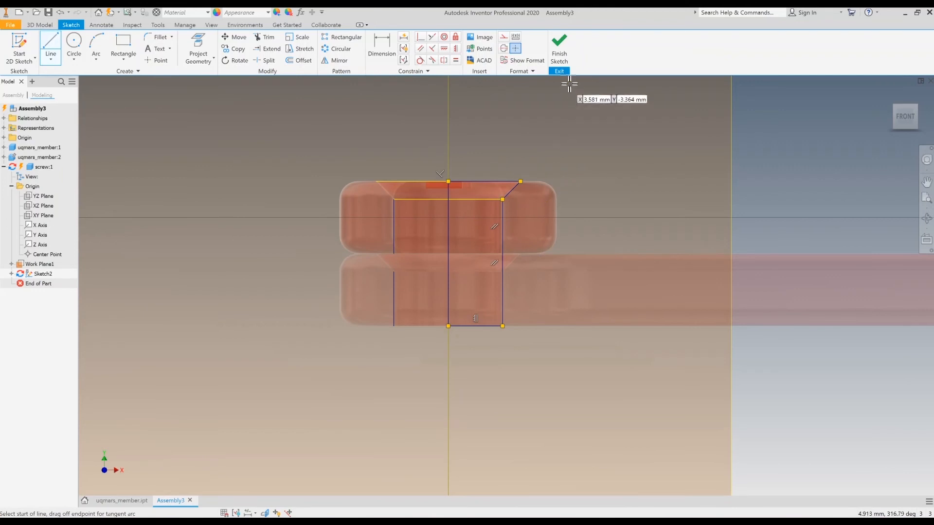
{"action": "left_click", "coordinate": [559, 47]}
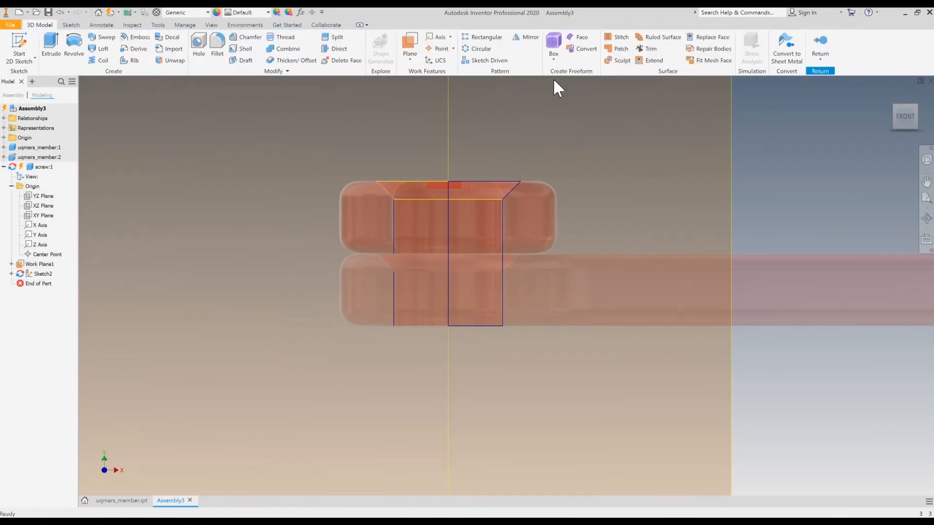
{"action": "left_click", "coordinate": [897, 125]}
{"action": "scroll", "coordinate": [366, 304], "scroll_direction": "up", "scroll_amount": 8}
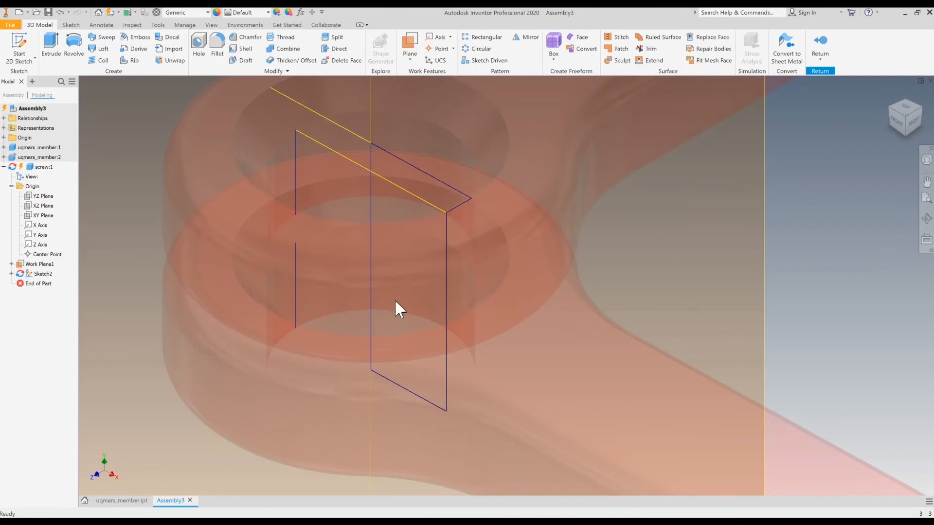
Step: Set up a full Revolve of the screw's half profile, selecting both its head and shank regions and the vertical hole axis
{"action": "scroll", "coordinate": [424, 311], "scroll_direction": "down", "scroll_amount": 3}
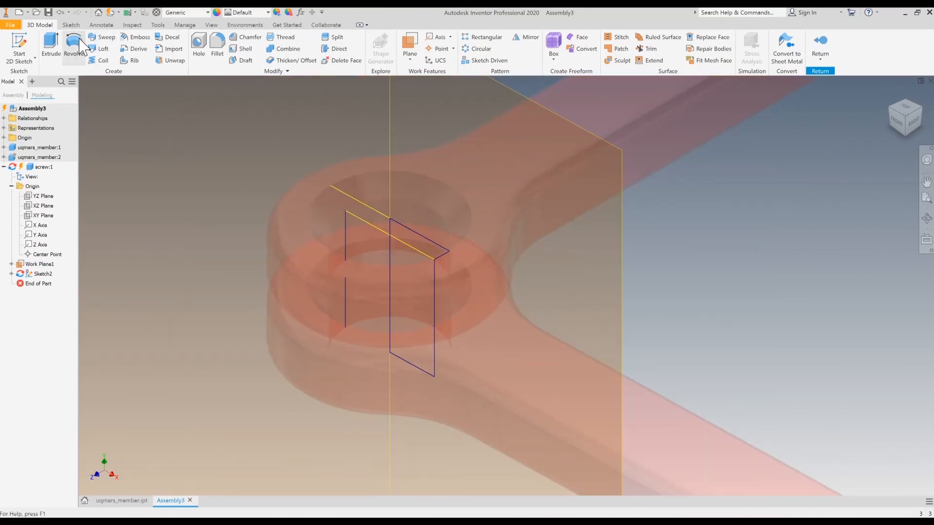
{"action": "left_click", "coordinate": [74, 51]}
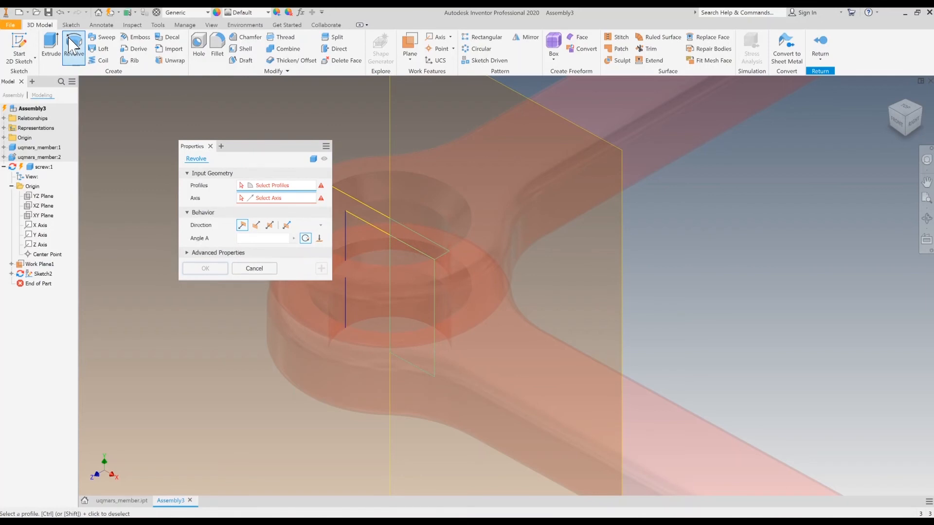
{"action": "left_click_drag", "start_coordinate": [266, 145], "coordinate": [244, 137]}
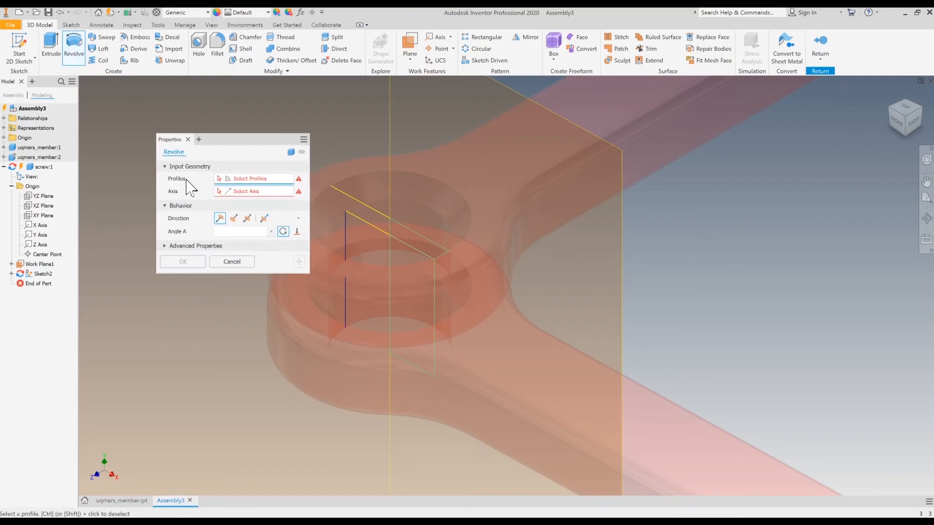
{"action": "left_click", "coordinate": [422, 274]}
{"action": "left_click", "coordinate": [432, 251]}
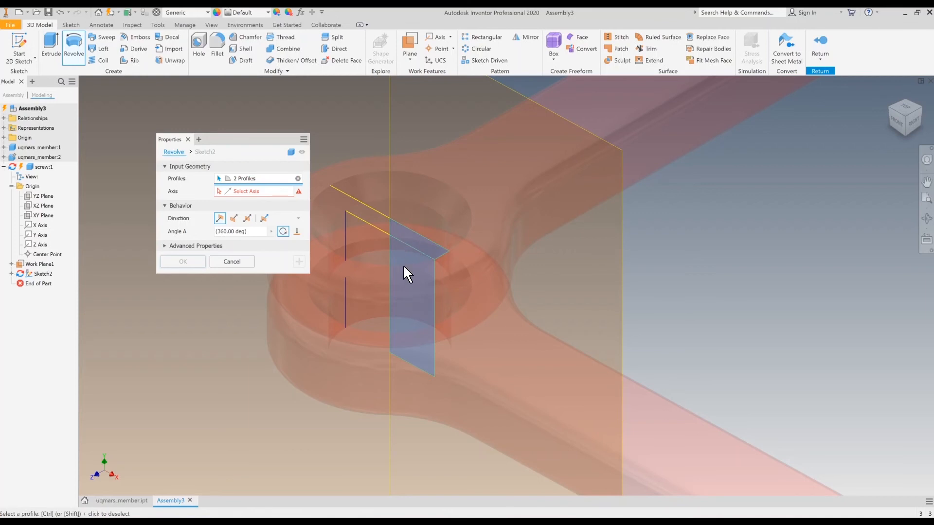
{"action": "left_click", "coordinate": [254, 192]}
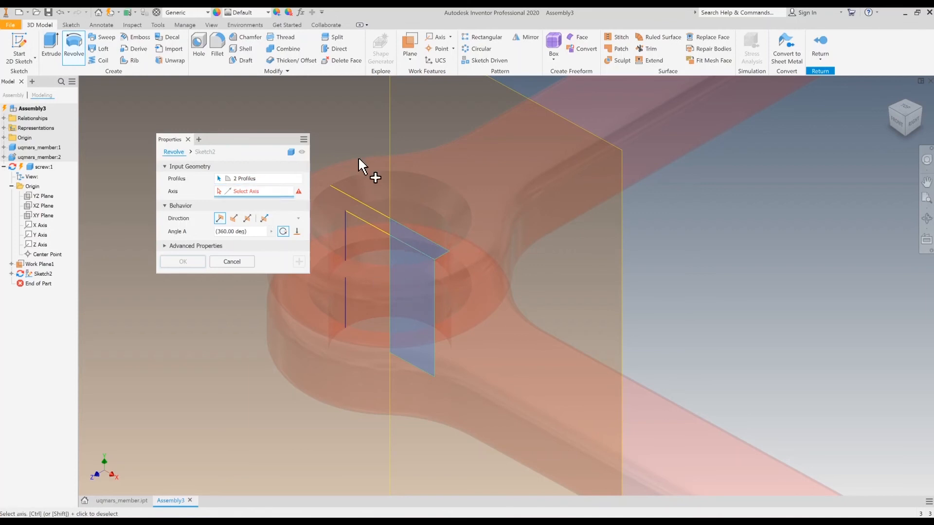
{"action": "left_click", "coordinate": [390, 154]}
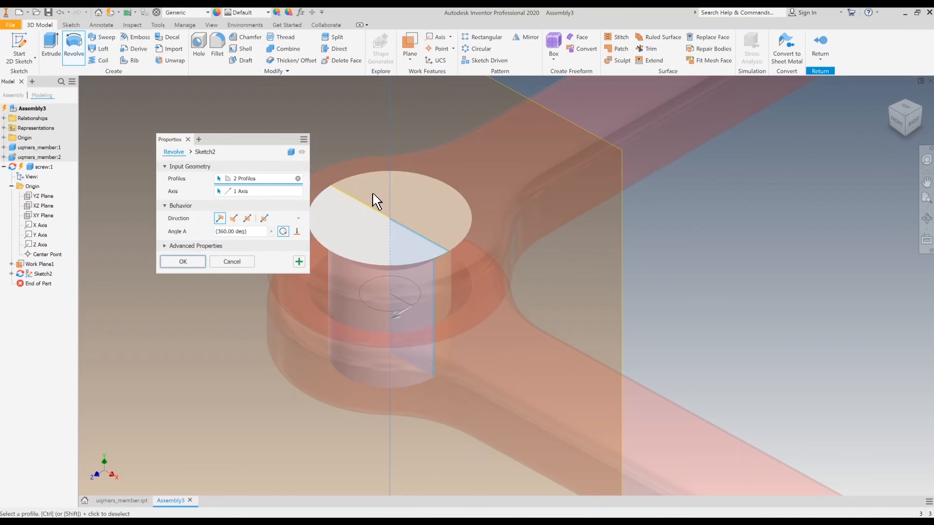
Step: Try a partial revolve angle of 210 degrees, and switch the revolve back to a full 360 degrees
{"action": "left_click", "coordinate": [283, 231]}
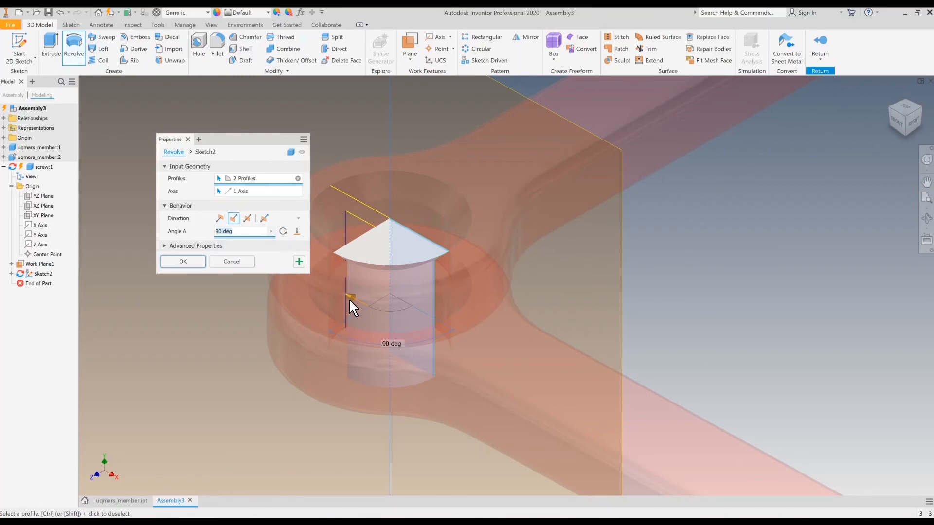
{"action": "left_click_drag", "start_coordinate": [350, 296], "coordinate": [436, 242]}
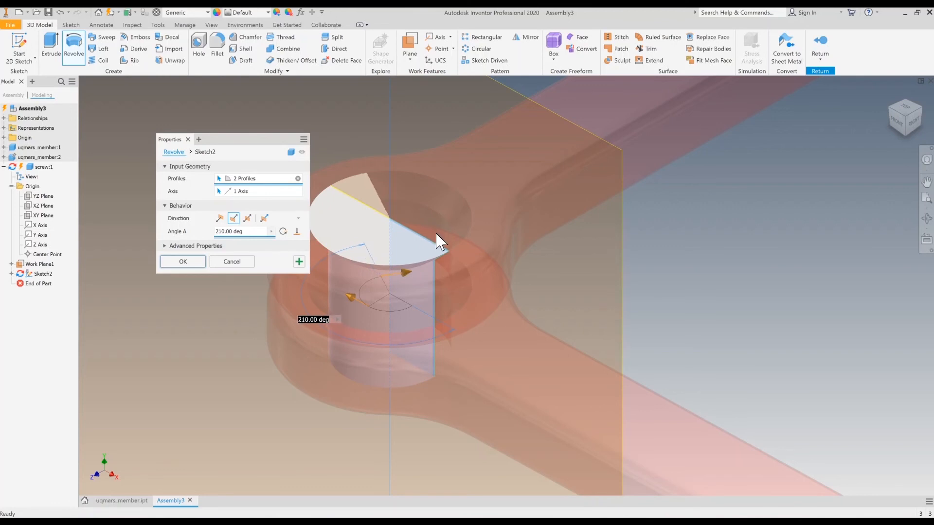
{"action": "left_click", "coordinate": [283, 232]}
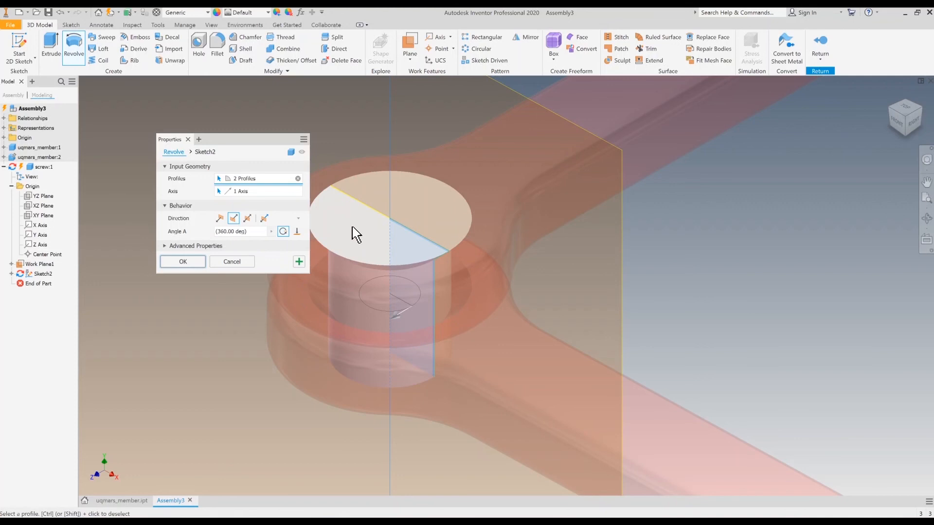
Step: Accept the full revolve of the screw and return from in-place part editing to the assembly
{"action": "left_click", "coordinate": [183, 263]}
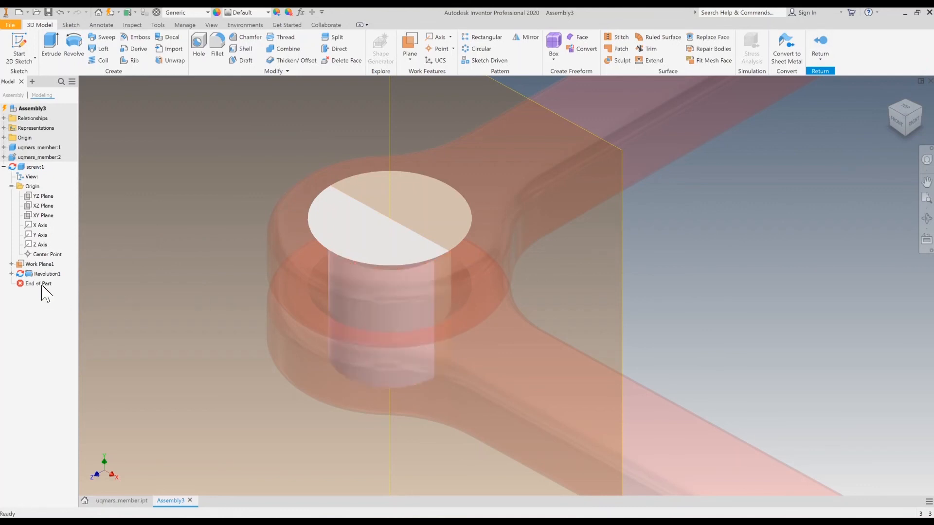
{"action": "left_click", "coordinate": [819, 43]}
{"action": "scroll", "coordinate": [632, 274], "scroll_direction": "up", "scroll_amount": 5}
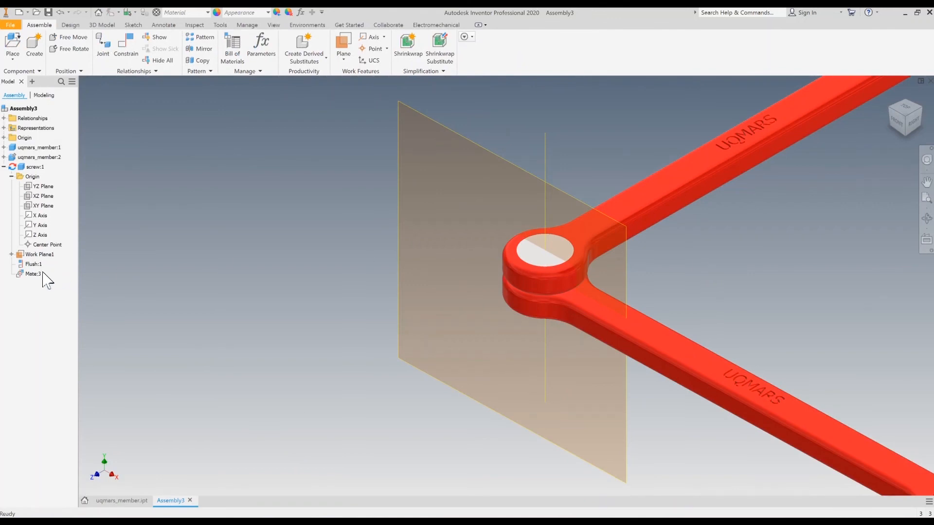
Step: Hide the screw's work plane and the work axis it is based on
{"action": "right_click", "coordinate": [21, 263]}
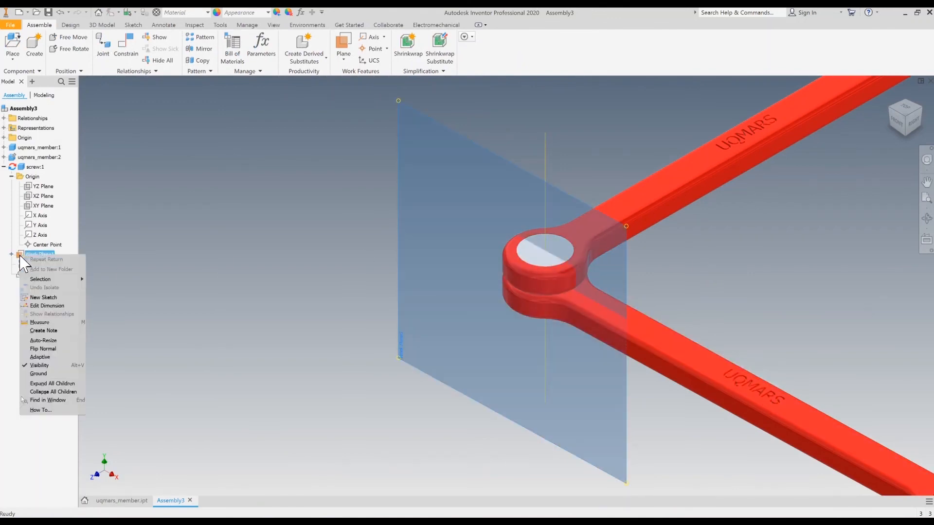
{"action": "left_click", "coordinate": [34, 363]}
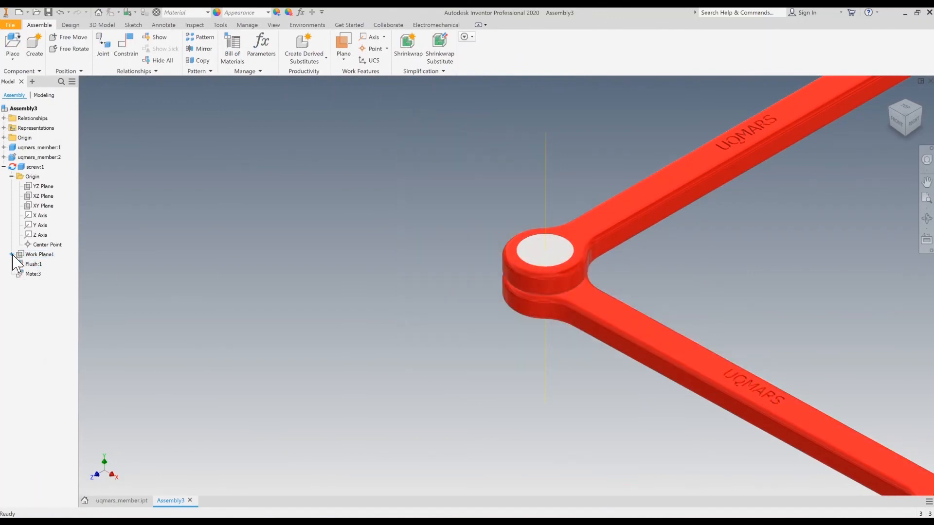
{"action": "left_click", "coordinate": [11, 254]}
{"action": "right_click", "coordinate": [46, 275]}
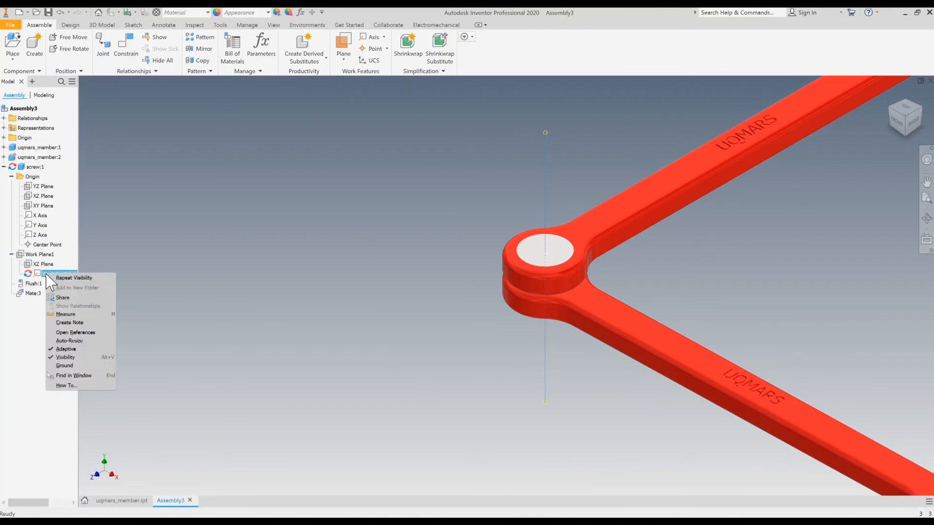
{"action": "left_click", "coordinate": [79, 357]}
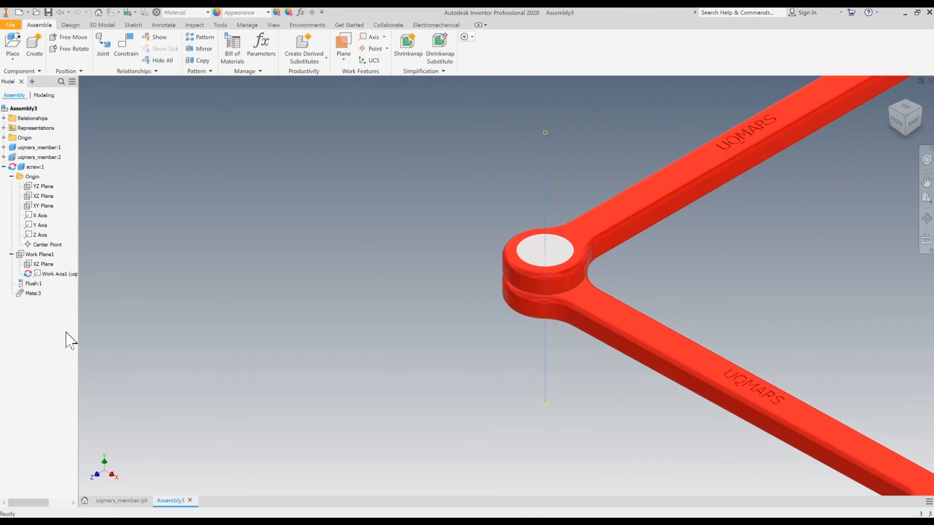
Step: Collapse the work plane, origin and screw component entries in the model tree
{"action": "left_click", "coordinate": [11, 255]}
{"action": "left_click", "coordinate": [11, 177]}
{"action": "left_click", "coordinate": [3, 166]}
Step: Swing the lower member about the hinge towards the upper member, narrowing the angle between them
{"action": "scroll", "coordinate": [509, 264], "scroll_direction": "down", "scroll_amount": 3}
{"action": "scroll", "coordinate": [643, 282], "scroll_direction": "up", "scroll_amount": 3}
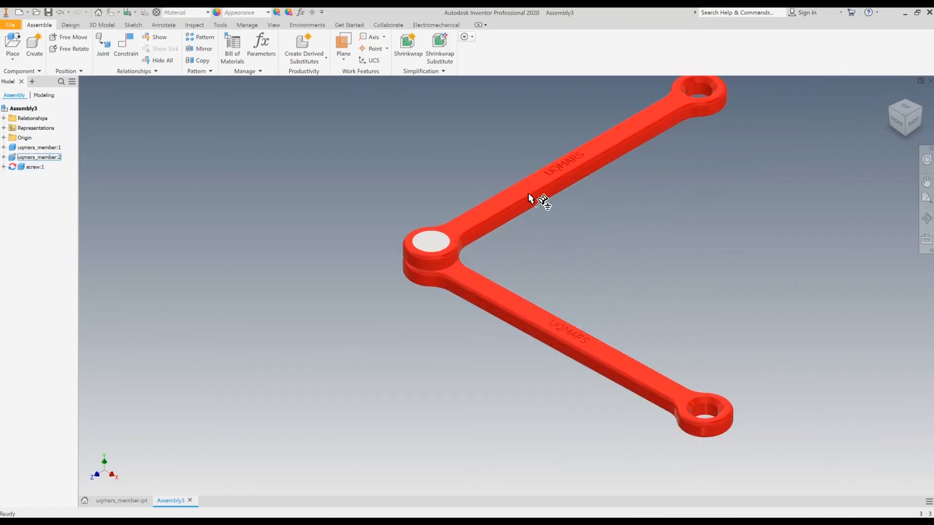
{"action": "left_click_drag", "start_coordinate": [619, 367], "coordinate": [627, 316]}
{"action": "scroll", "coordinate": [507, 320], "scroll_direction": "down", "scroll_amount": 3}
{"action": "scroll", "coordinate": [566, 273], "scroll_direction": "up", "scroll_amount": 3}
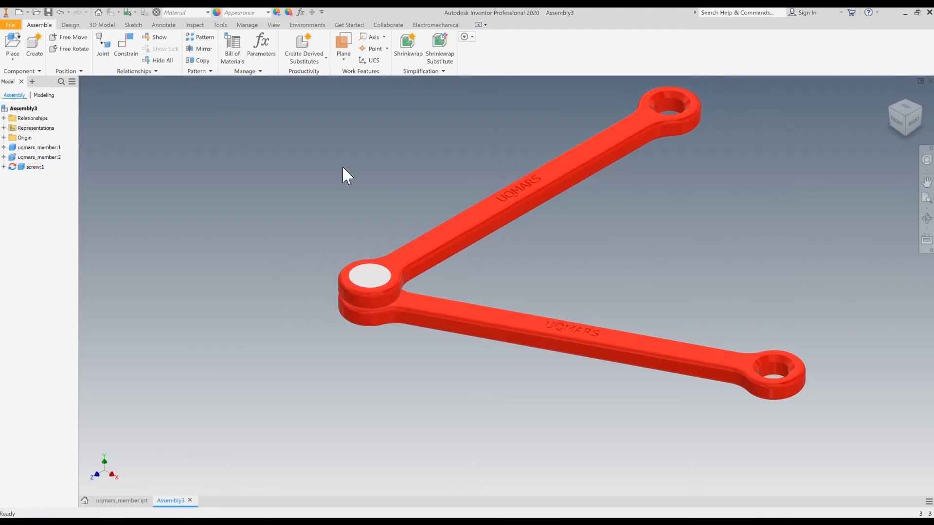
Step: Save the assembly as connected_members in the Member folder
{"action": "left_click", "coordinate": [10, 25]}
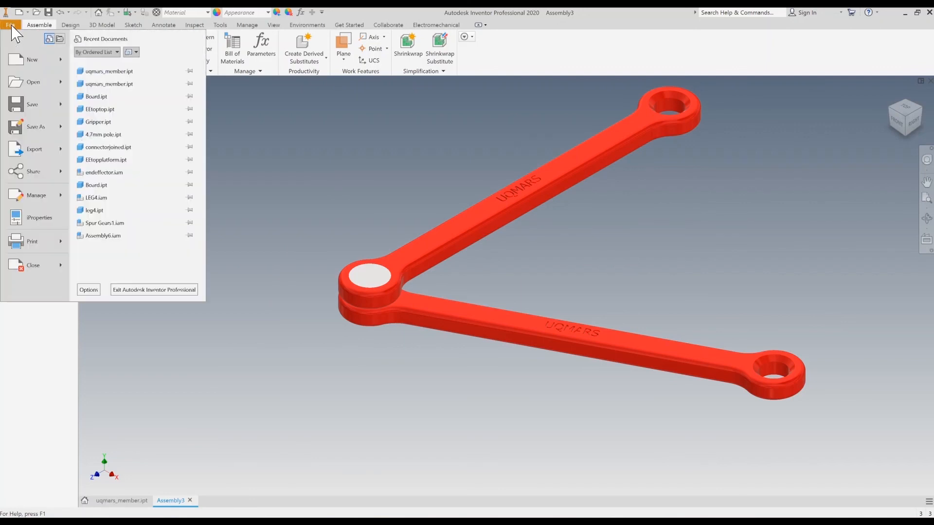
{"action": "left_click", "coordinate": [38, 130]}
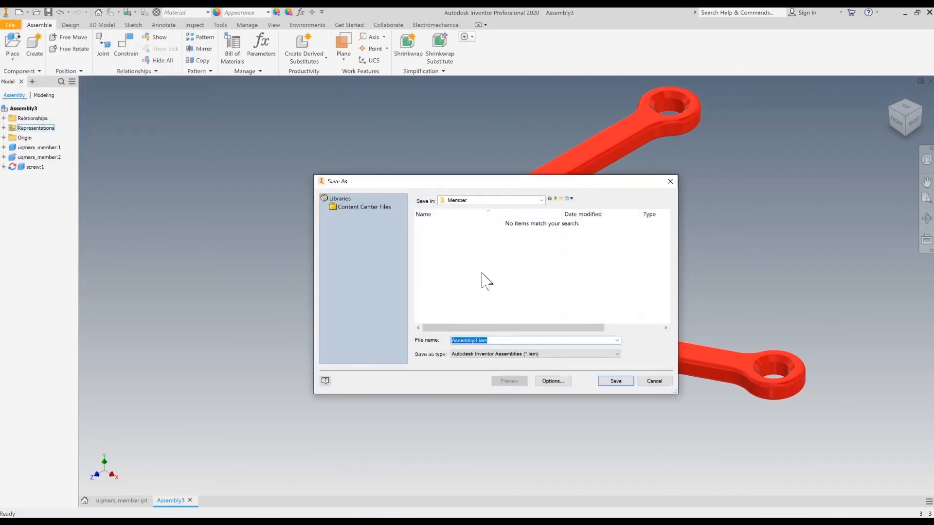
{"action": "type", "text": "connected_members"}
{"action": "left_click", "coordinate": [616, 381]}
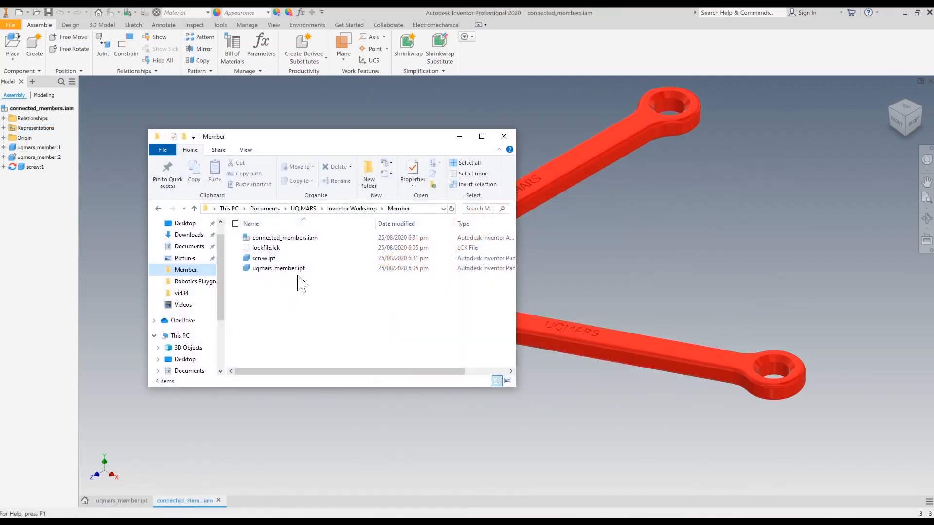